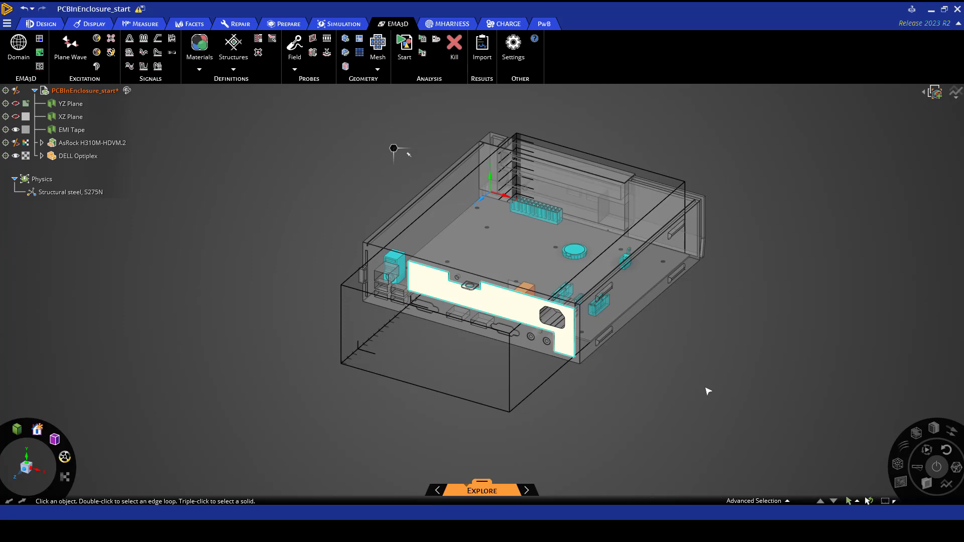
Set the domain frequency range to 10 MHz – 20 GHz.
left_click(21, 56)
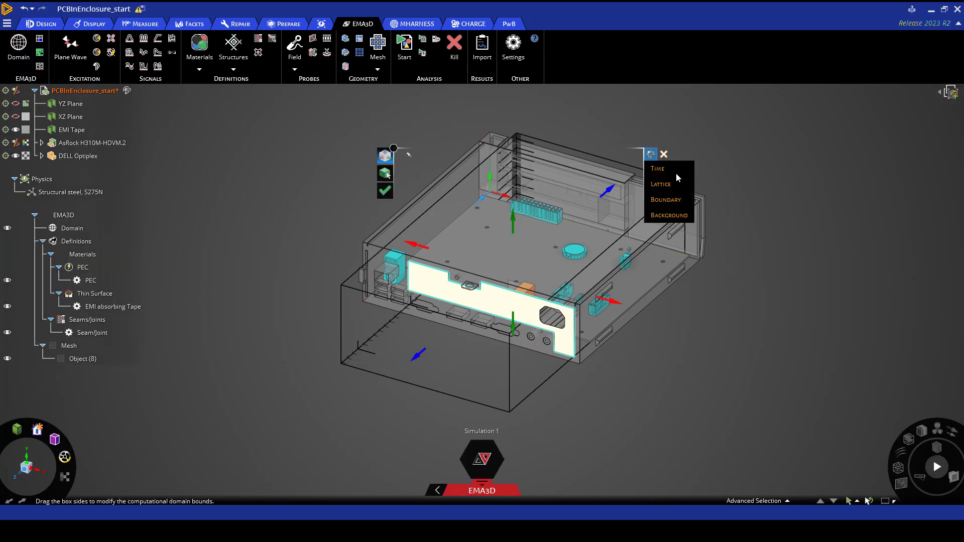
left_click(676, 172)
left_click(700, 285)
left_click(701, 301)
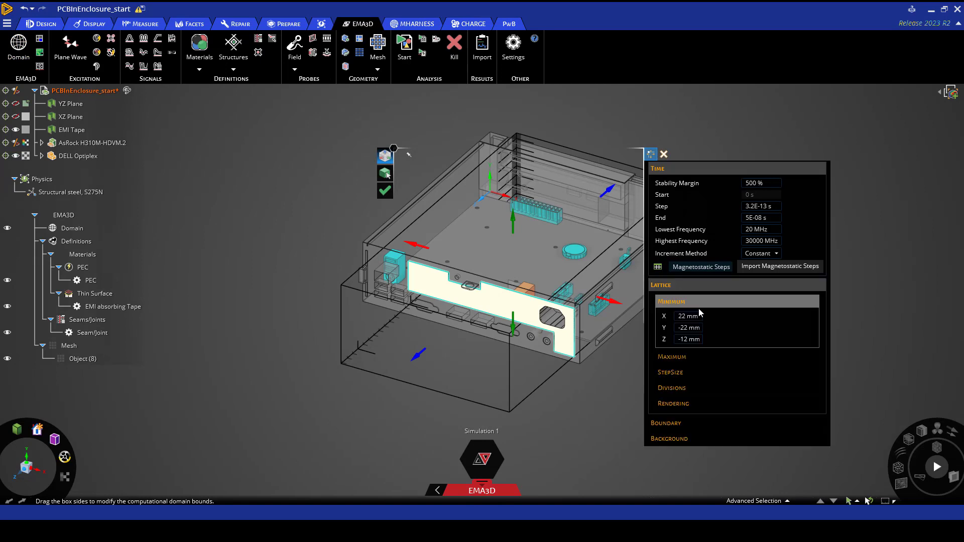
left_click(694, 358)
left_click(687, 428)
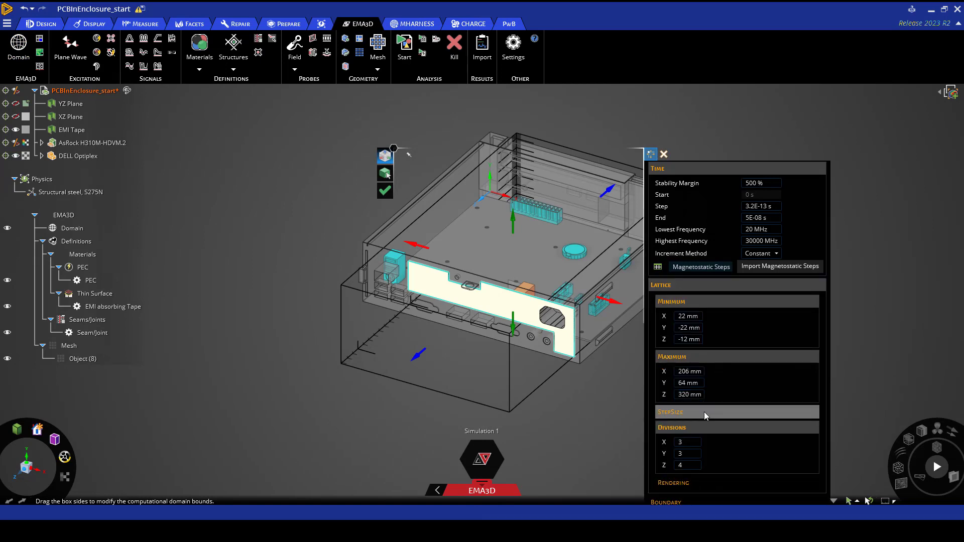
left_click(753, 229)
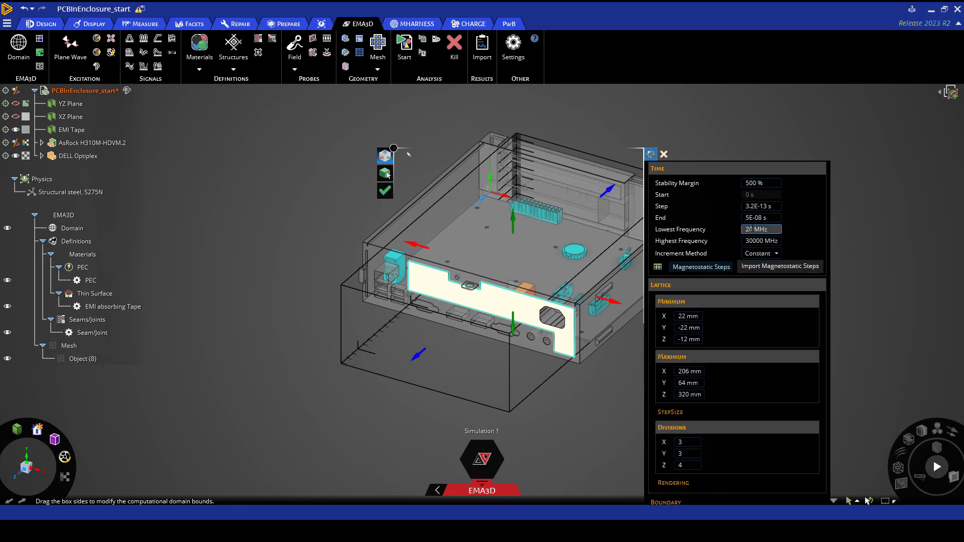
left_click_drag(753, 229, 746, 229)
type("10")
left_click(763, 241)
left_click_drag(771, 241, 741, 242)
type("20 G")
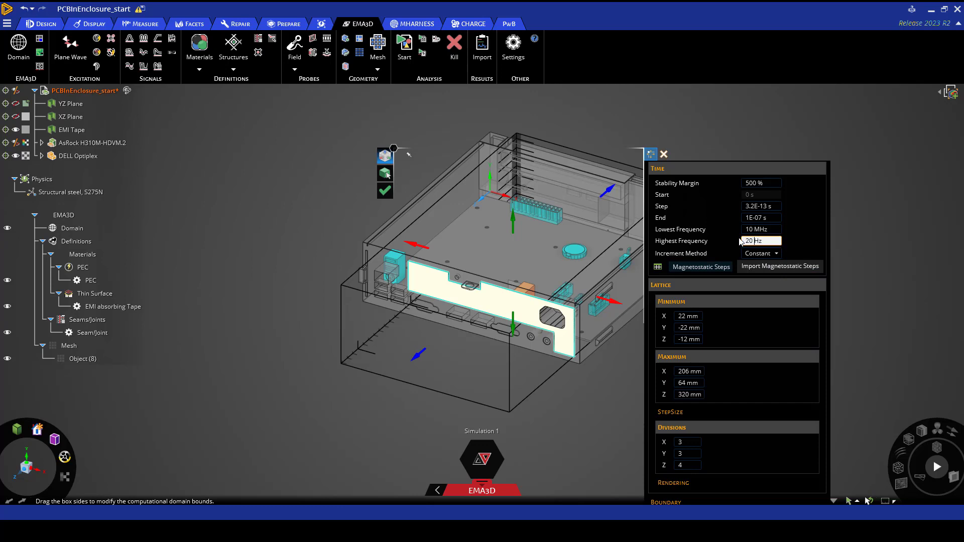
key("Return")
Set the lattice minimum X to -15 mm.
left_click(704, 316)
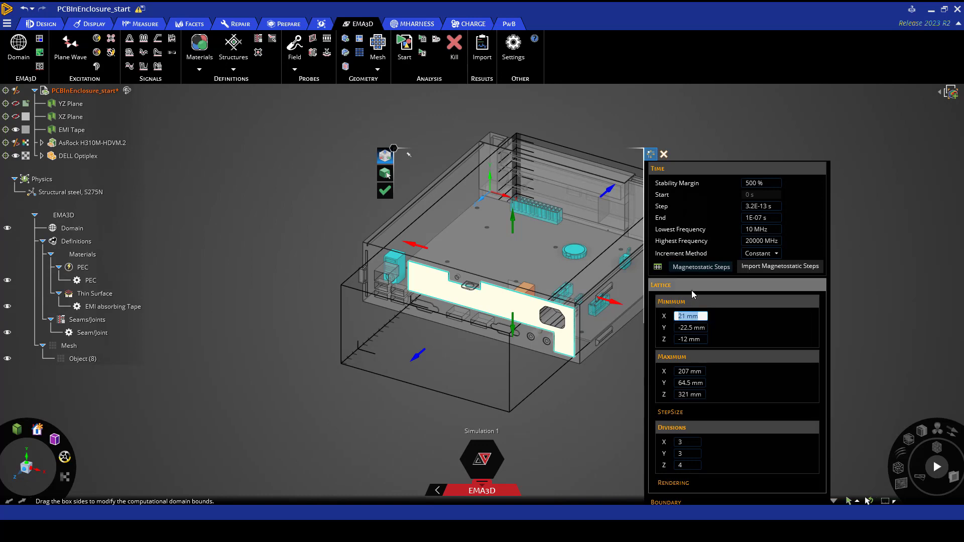
type("-15")
key("Return")
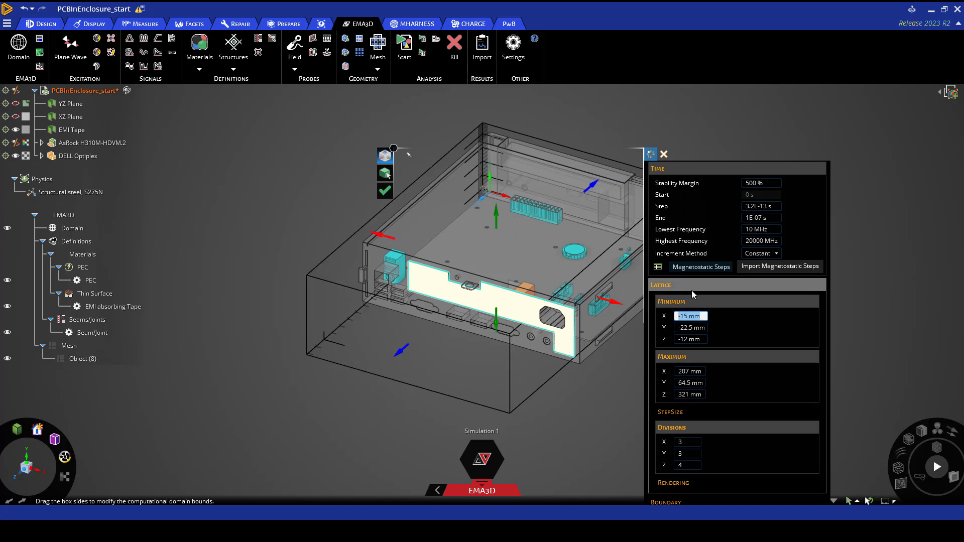
left_click(691, 328)
left_click(691, 327)
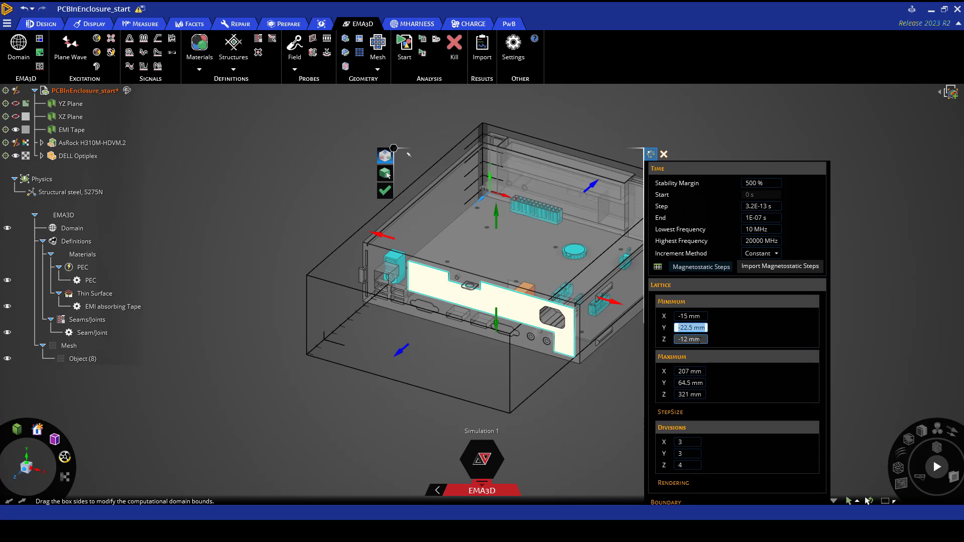
left_click(699, 341)
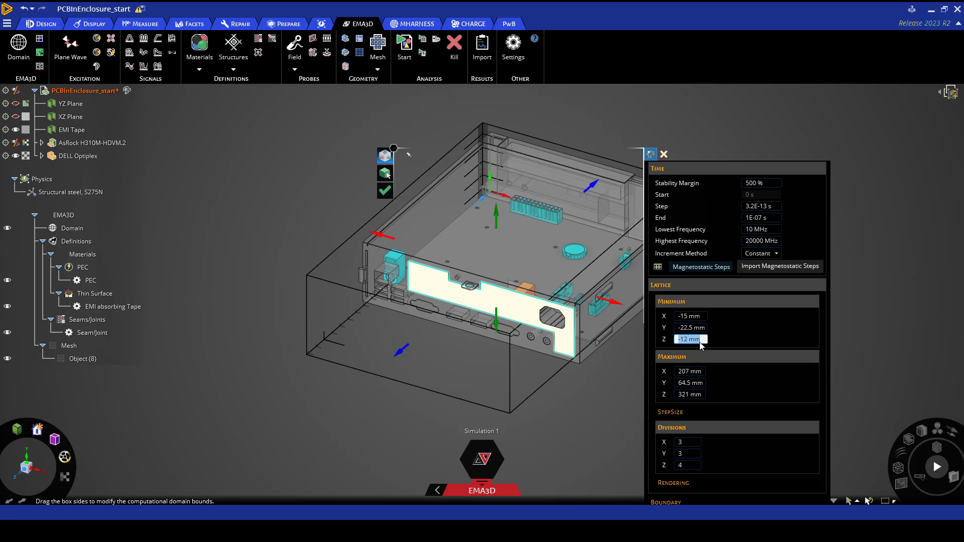
Set the lattice maximum to 250.5 × 84 × 450 mm.
left_click(705, 375)
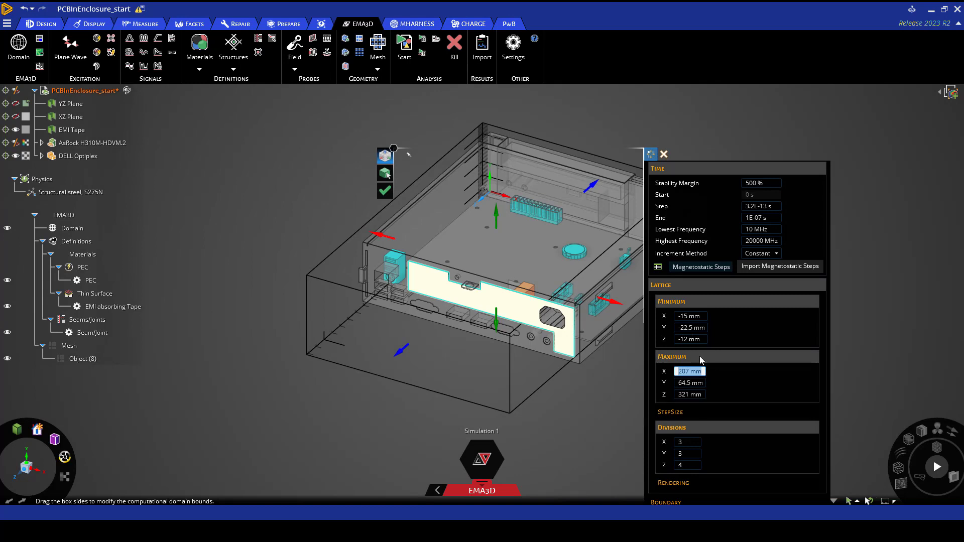
type("250.5")
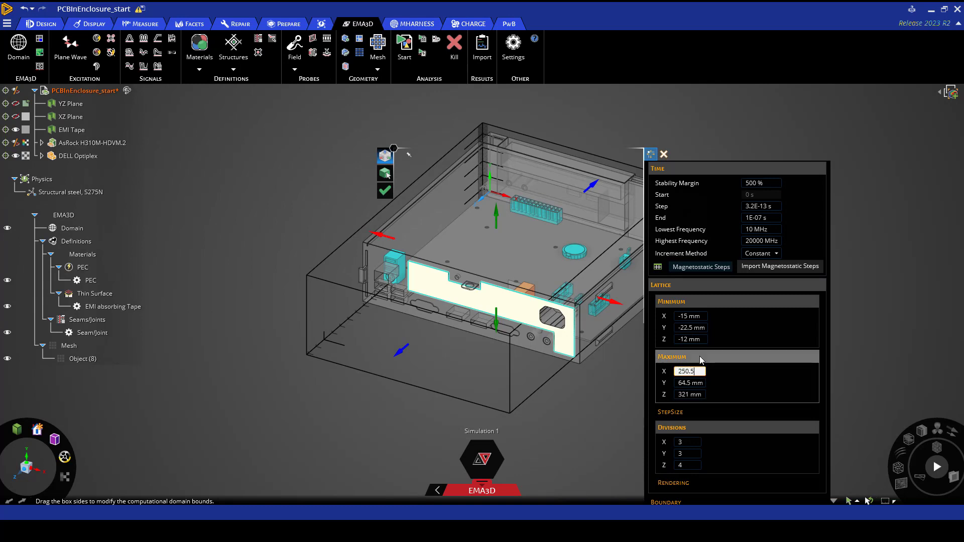
key("Return")
left_click(708, 385)
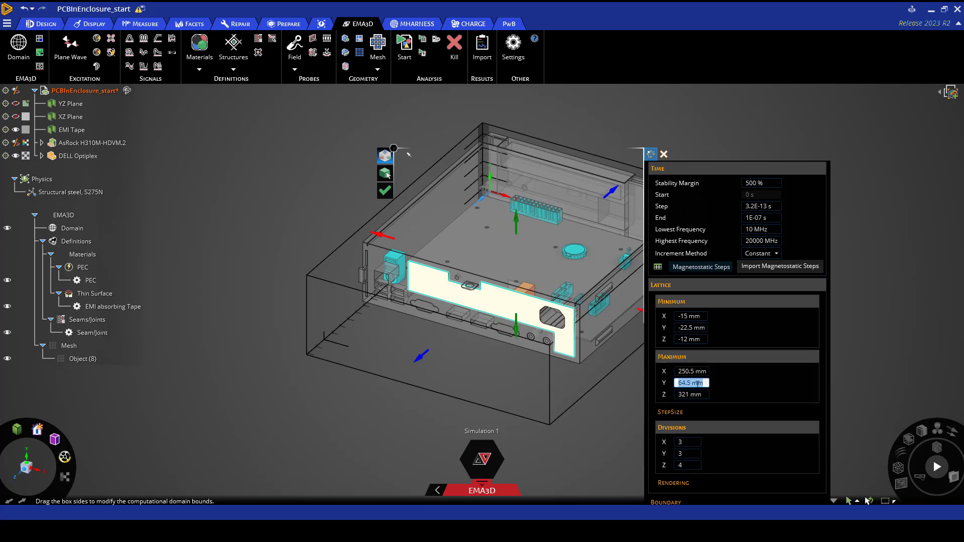
type("84")
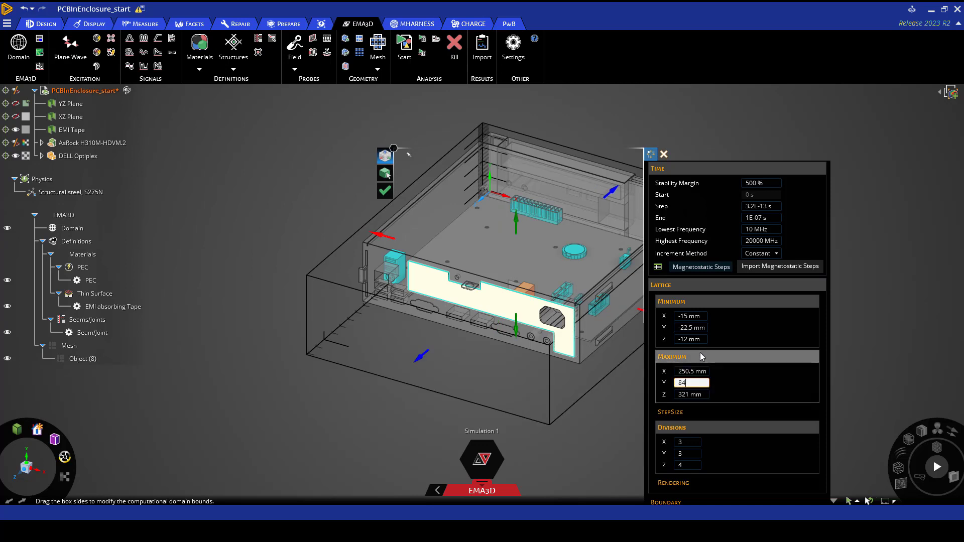
key("Return")
left_click(702, 395)
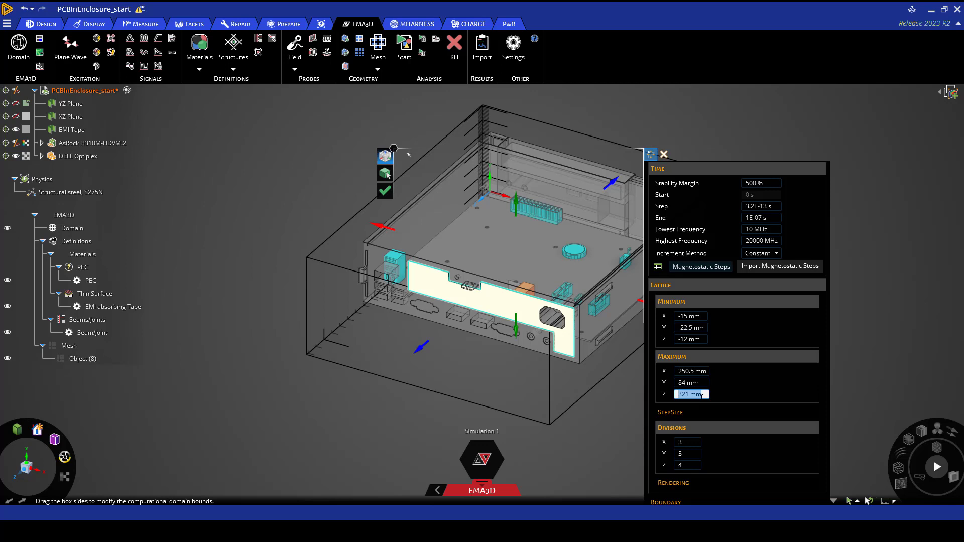
type("450")
key("Return")
Use 2 × 2 × 2 divisions and apply the domain settings.
left_click(688, 443)
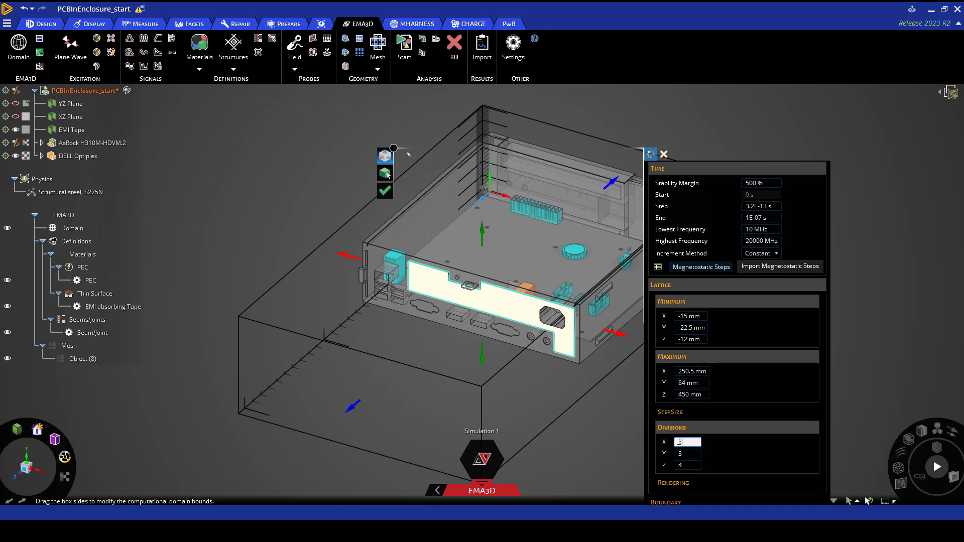
type("2")
left_click(687, 454)
type("2")
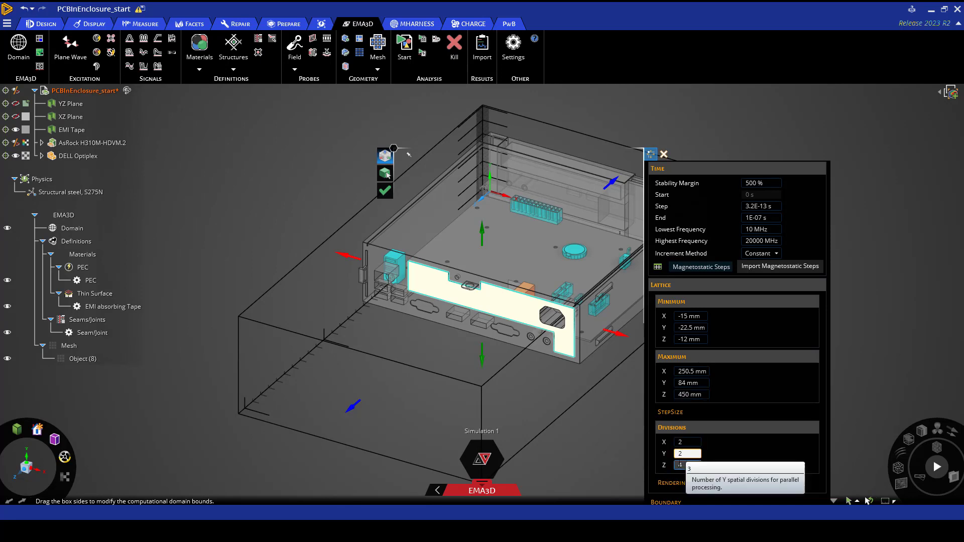
left_click(680, 465)
type("2")
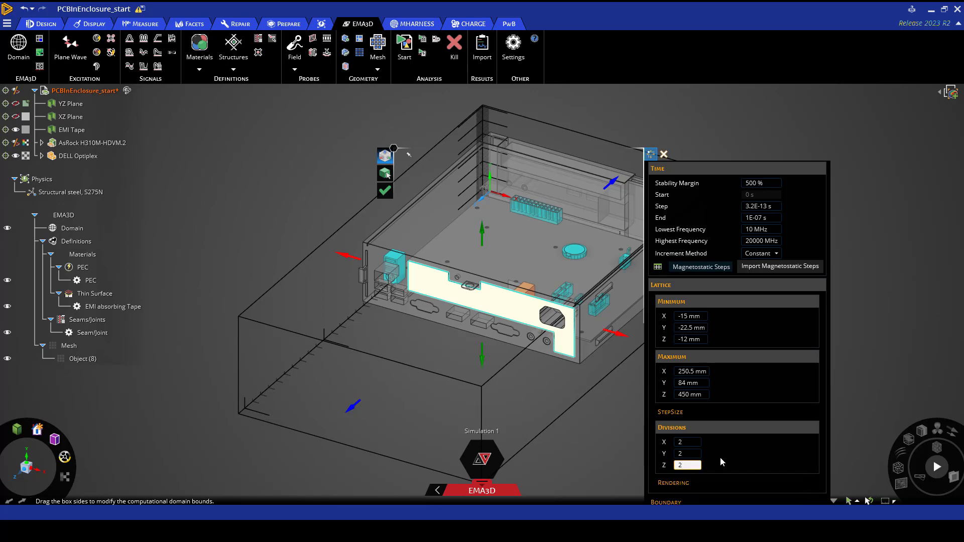
key("Return")
left_click(386, 194)
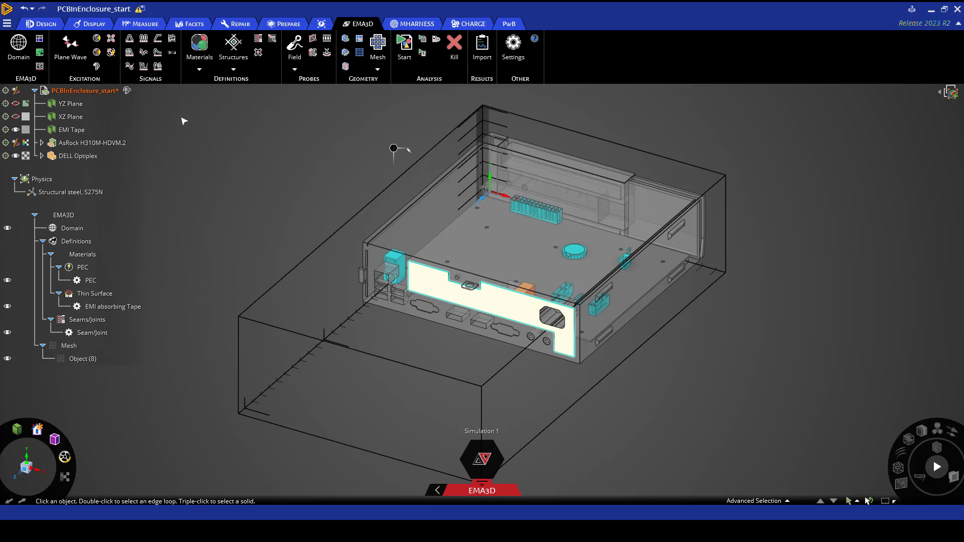
Import the SlwavePCB.and board file as a PCB source.
left_click(110, 39)
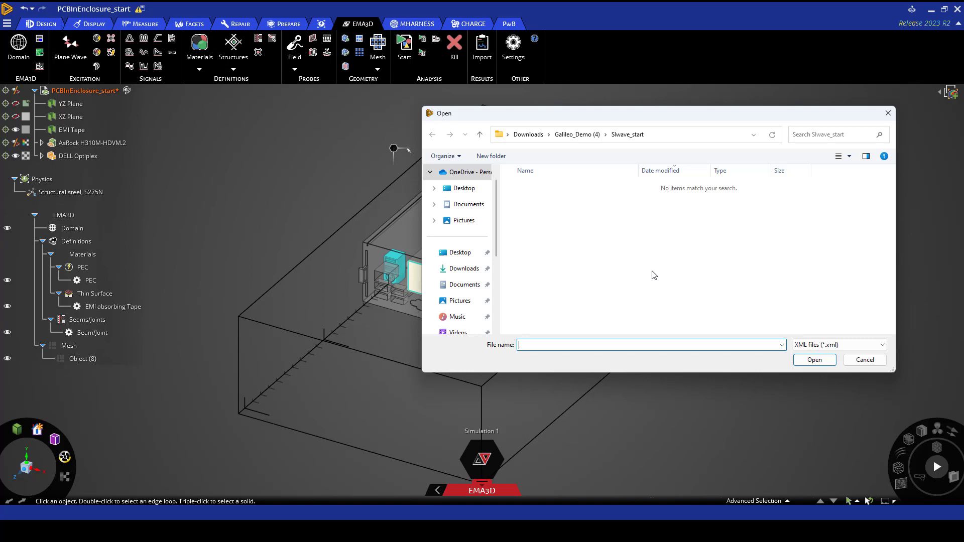
left_click(816, 346)
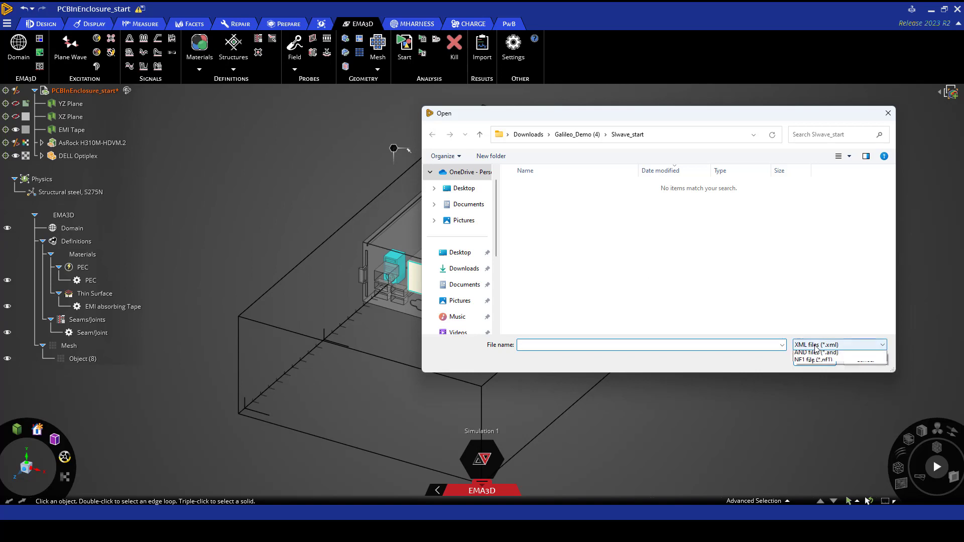
left_click(817, 362)
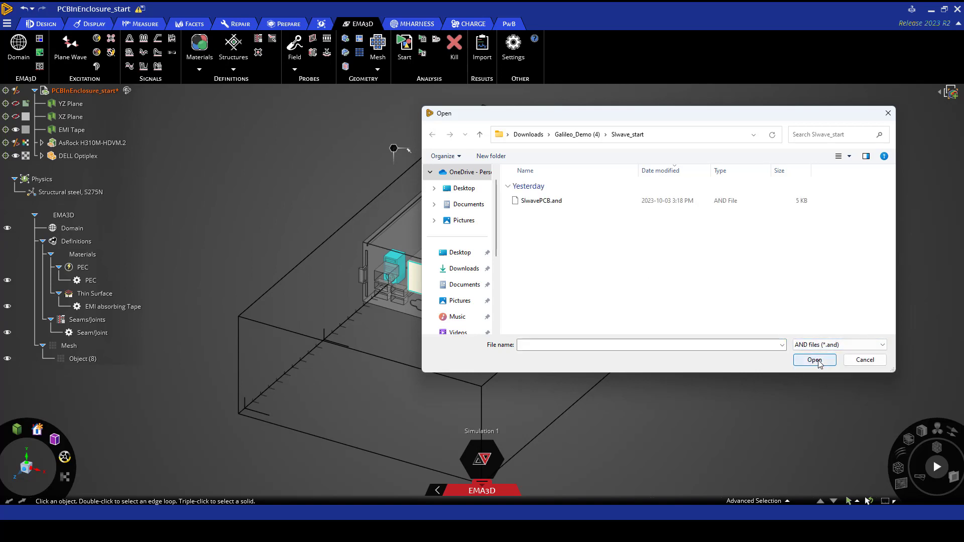
left_click(543, 204)
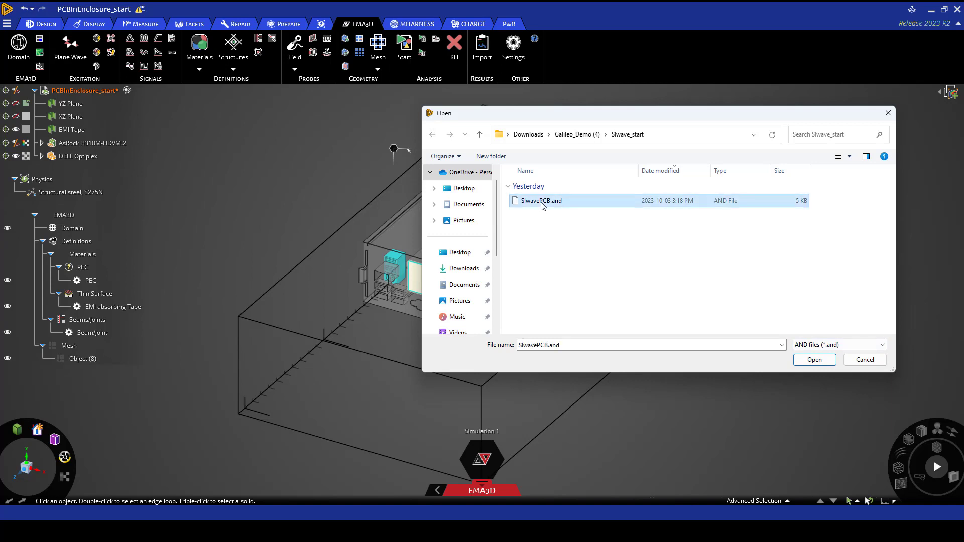
left_click(810, 360)
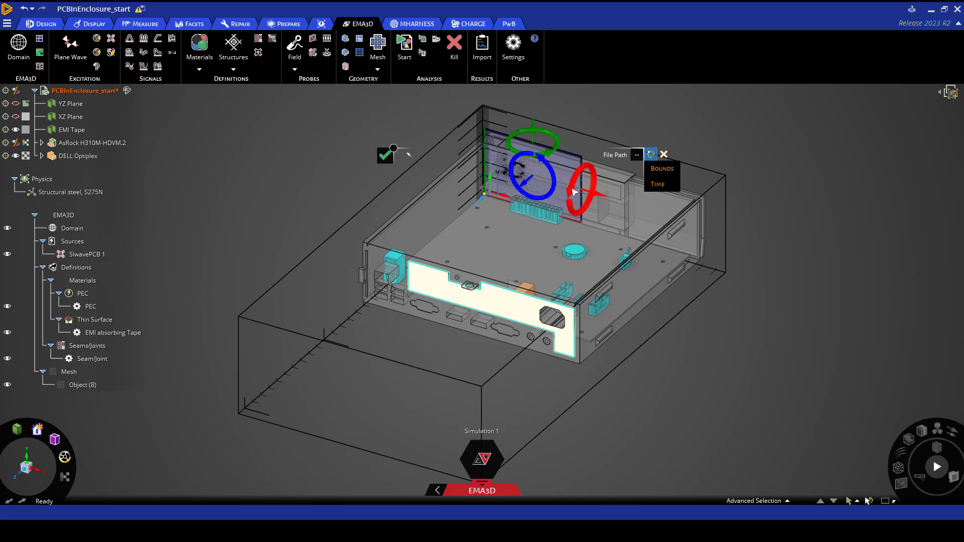
Rotate the PCB source flat and set its minimum X bound to 15 mm.
left_click(587, 178)
left_click_drag(587, 179, 595, 176)
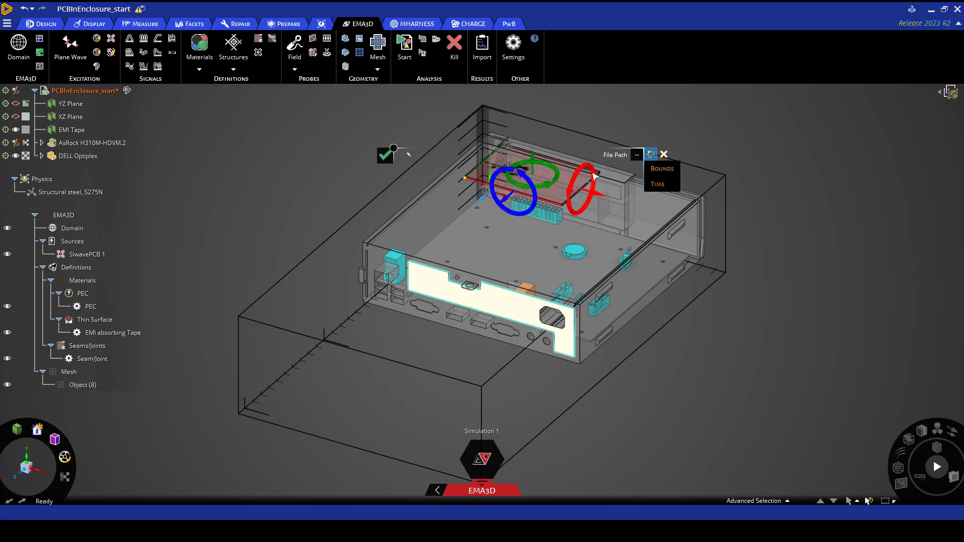
left_click(662, 171)
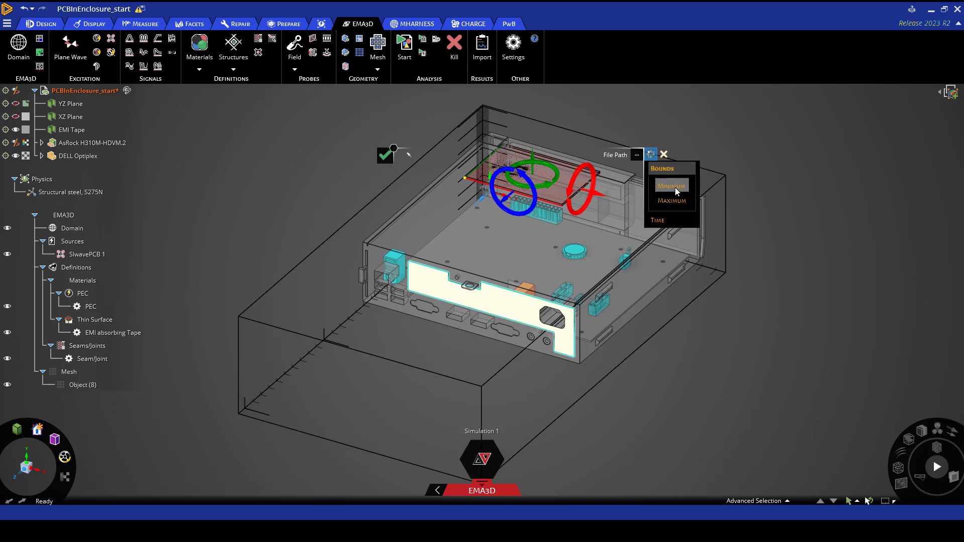
left_click(697, 243)
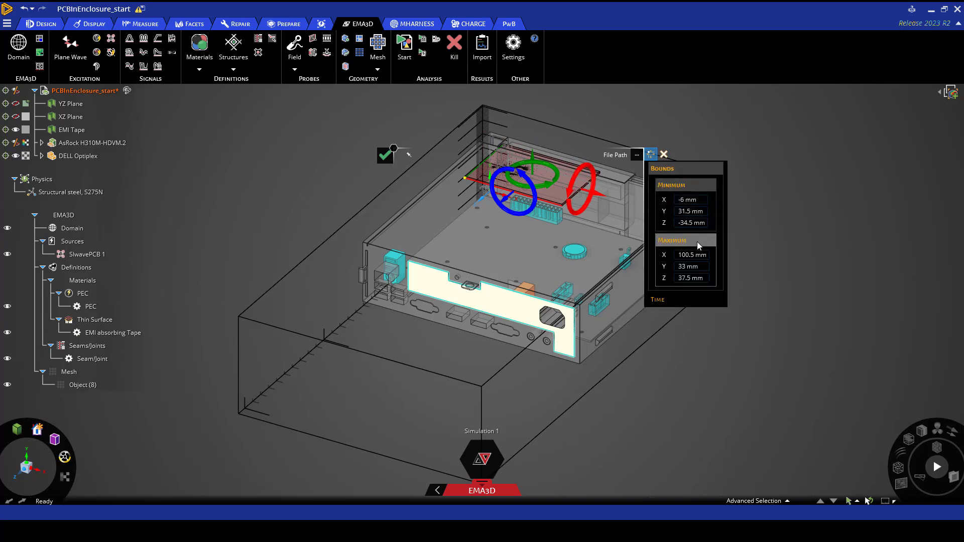
left_click(682, 200)
key("BackSpace")
type("5")
key("Return")
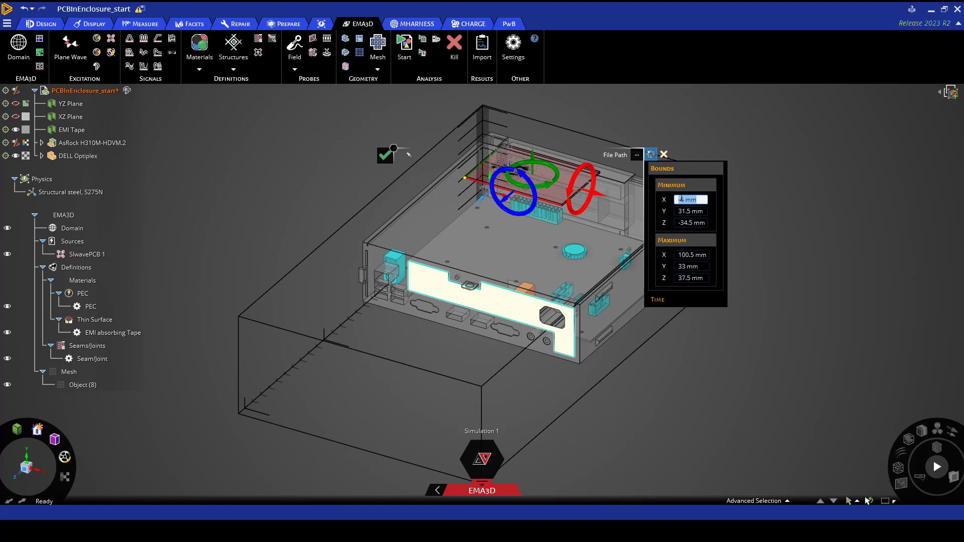
type("15")
key("Return")
Set the minimum Y bound to 13.5 mm and minimum Z to 73.5 mm.
left_click(700, 212)
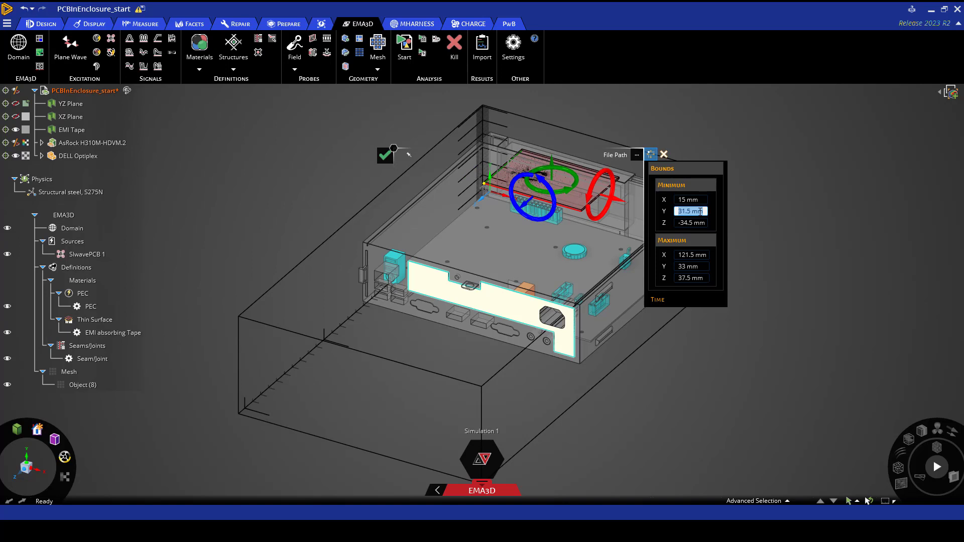
type("13.5")
key("Return")
left_click(697, 223)
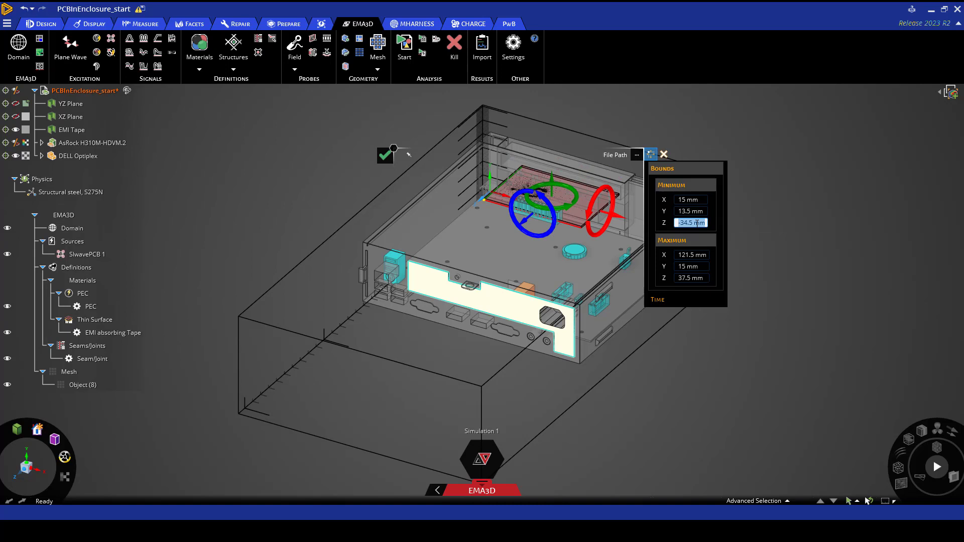
type("73.5")
key("Return")
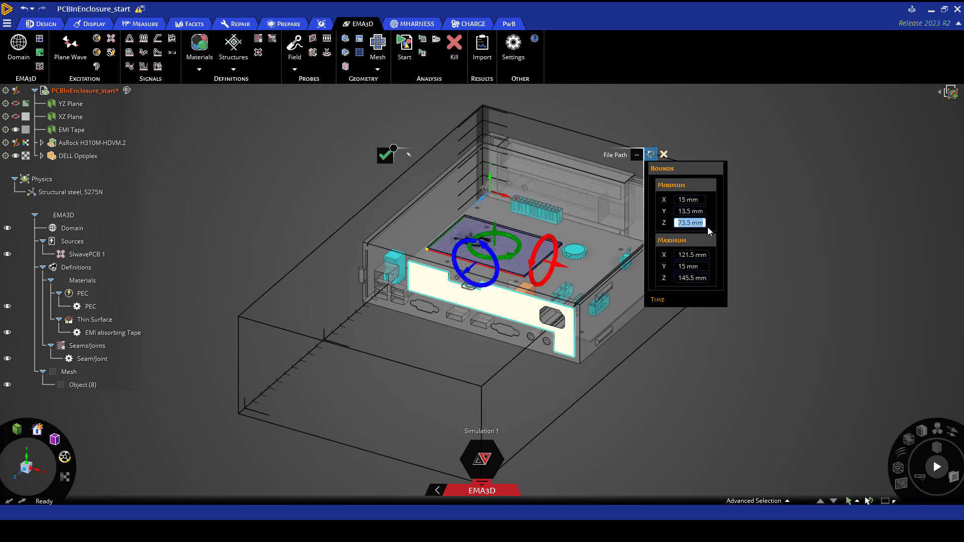
left_click(694, 255)
double_click(694, 255)
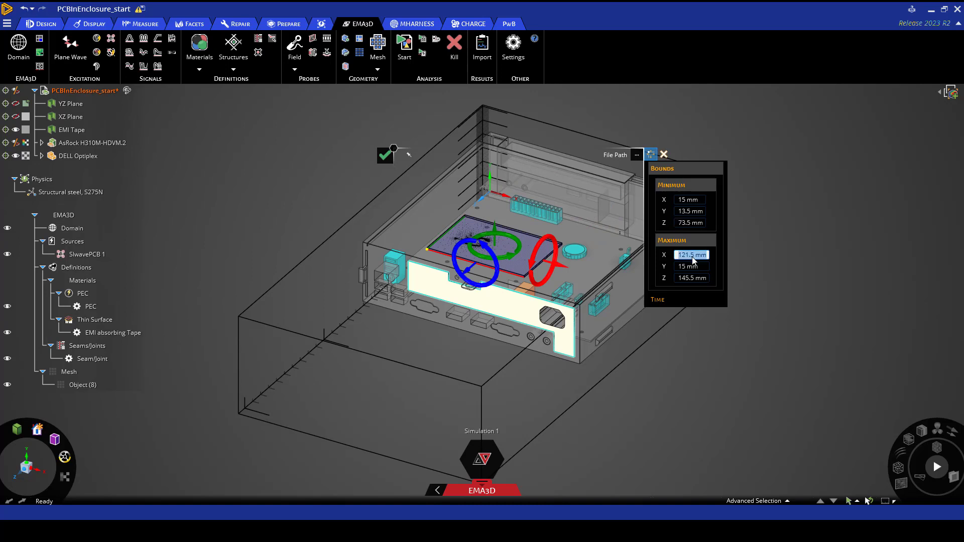
Replace the domain-matched time step with 8.36E-12 s and apply the output setup.
left_click(673, 303)
left_click(674, 330)
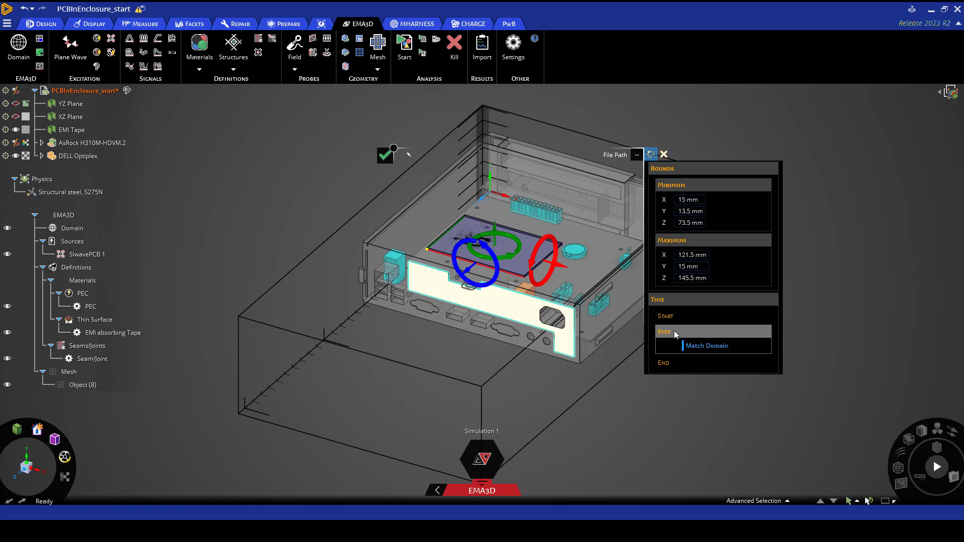
left_click(695, 346)
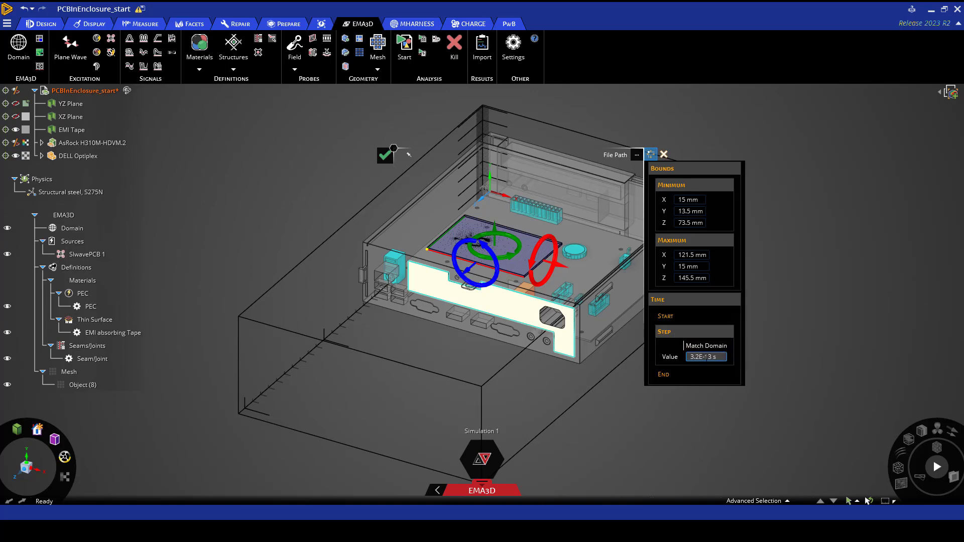
double_click(708, 357)
type("8.")
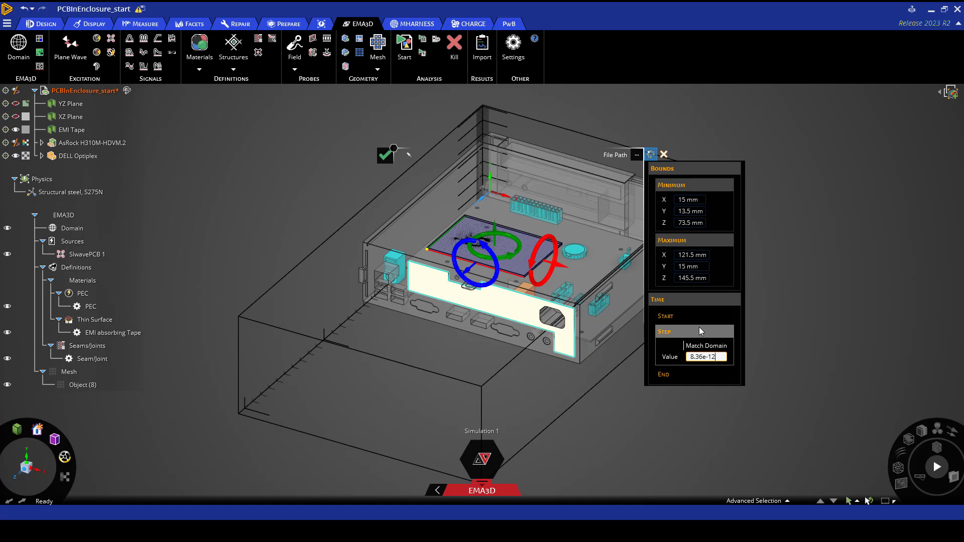
type("36e-12")
key("Return")
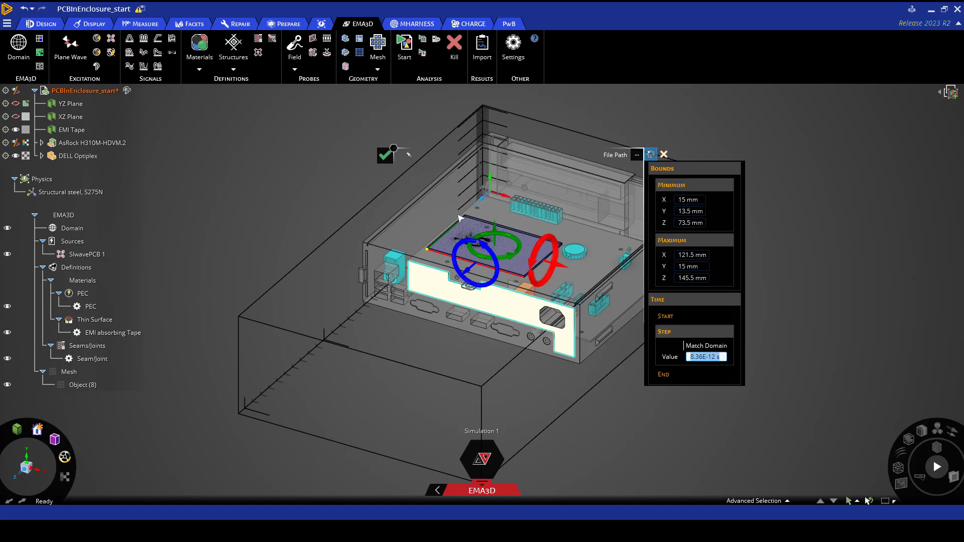
left_click(382, 157)
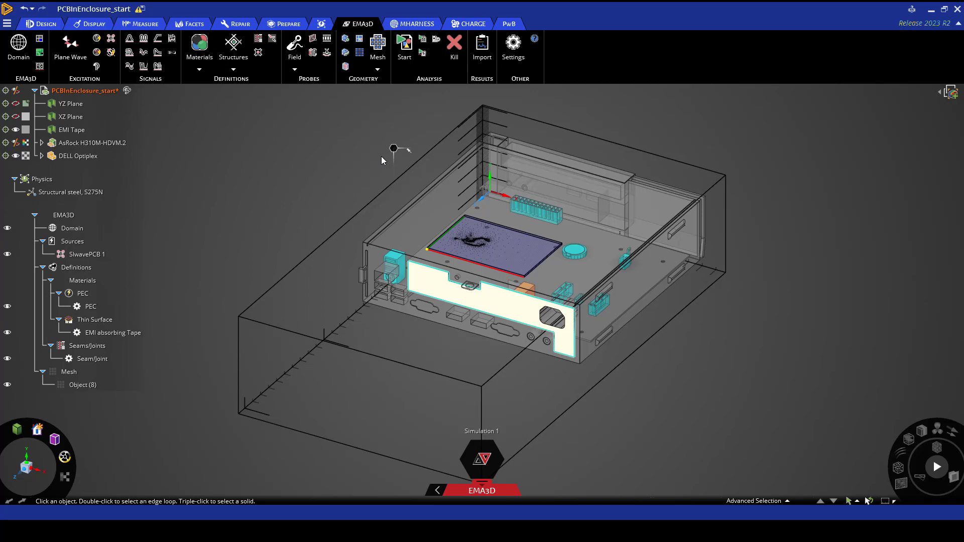
Create a new local isotropic material from the library named Aluminum.
left_click(201, 69)
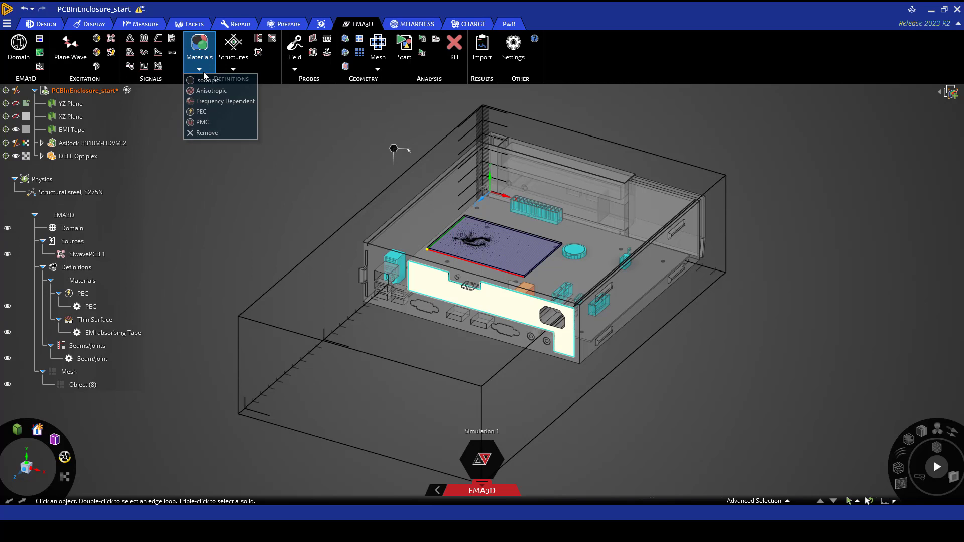
left_click(207, 81)
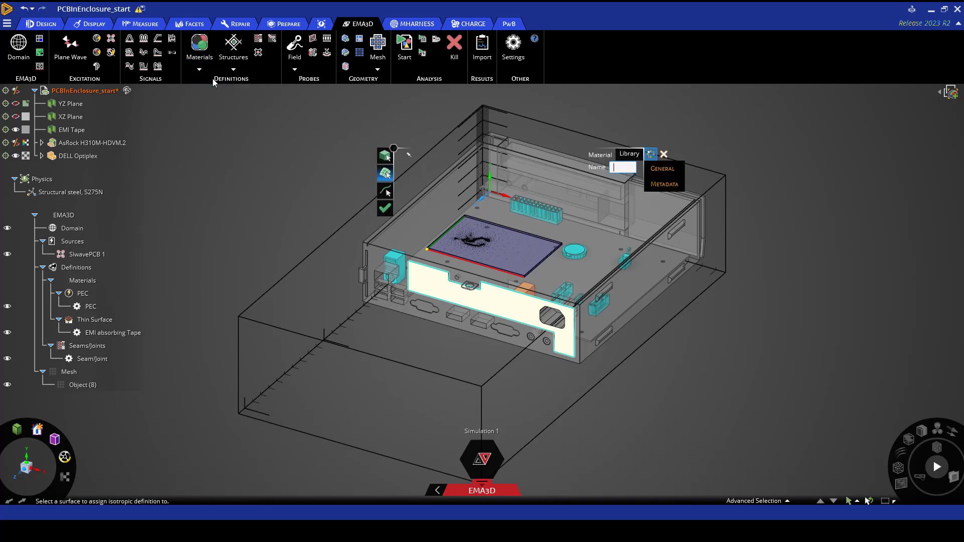
left_click(627, 156)
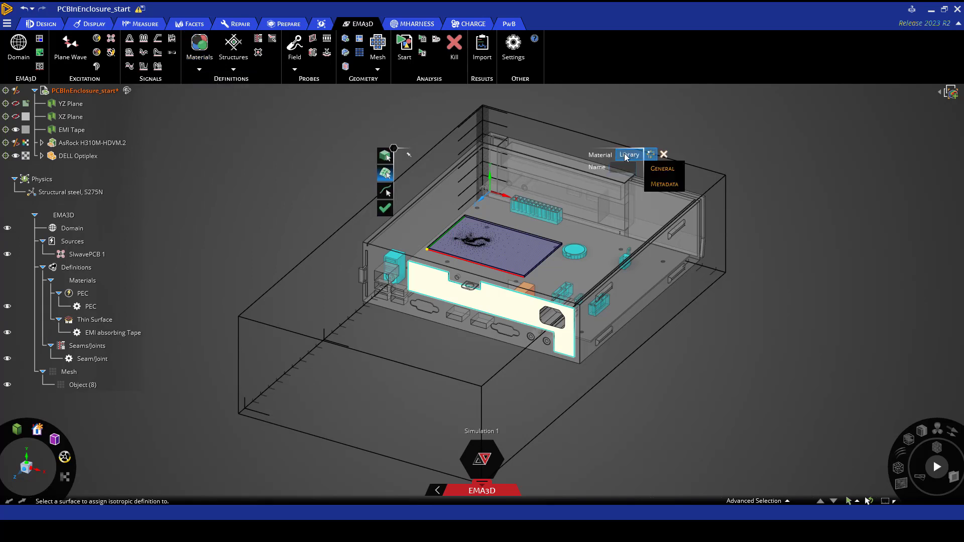
left_click(627, 156)
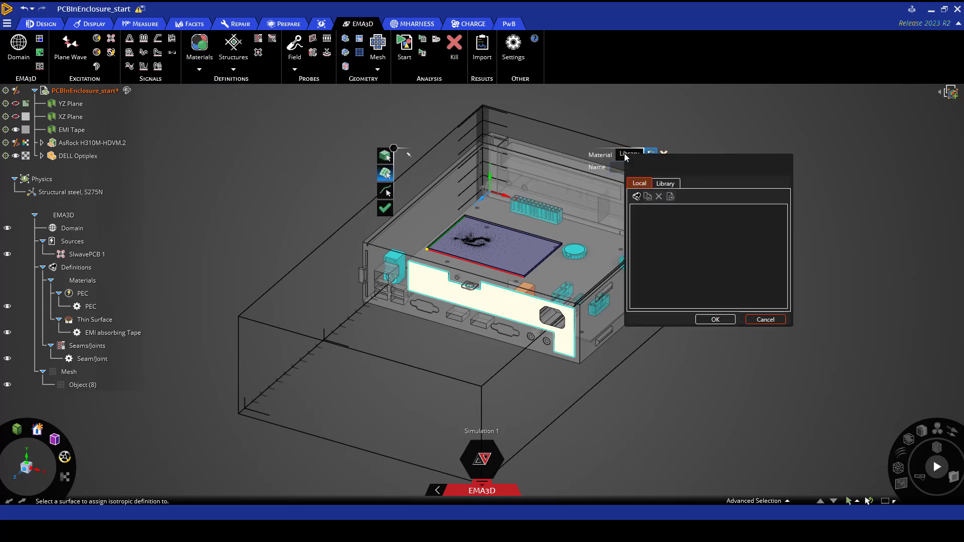
left_click(637, 196)
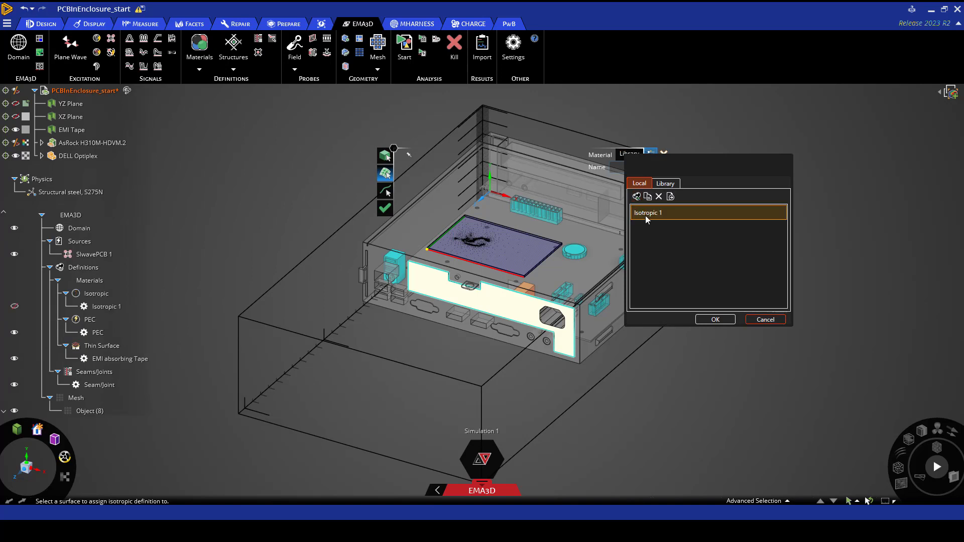
double_click(646, 213)
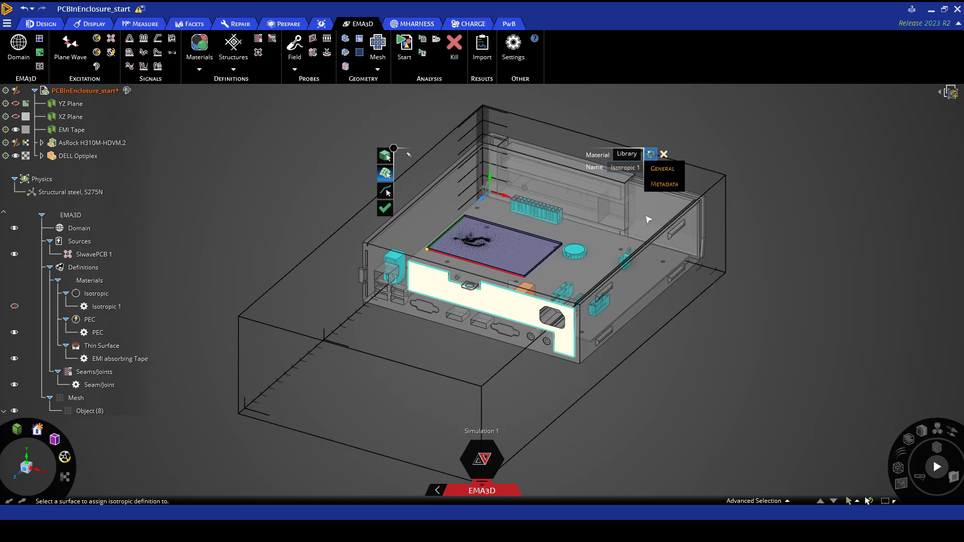
left_click(625, 168)
type("Aluminum")
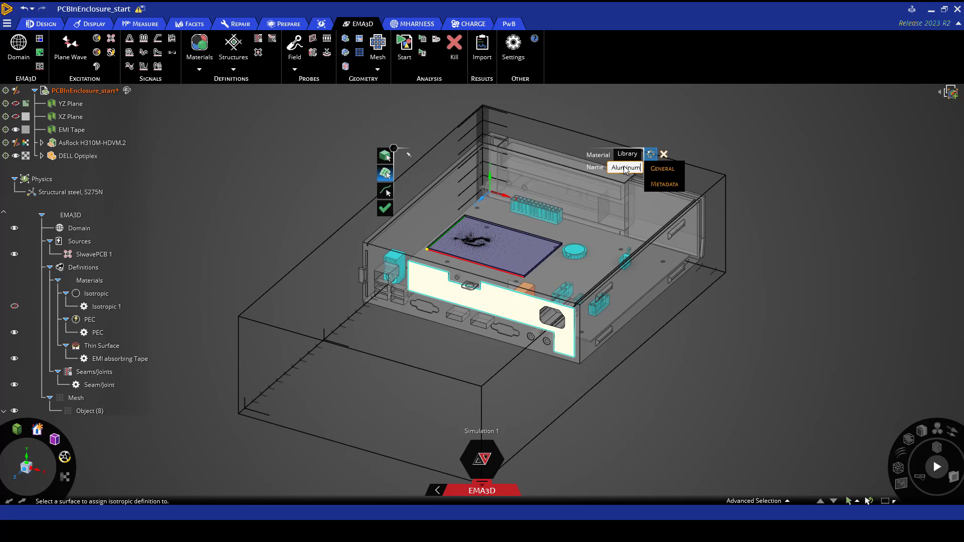
Colour Aluminum dark blue and give it an electric conductivity of 1.2e7 S/m.
left_click(653, 169)
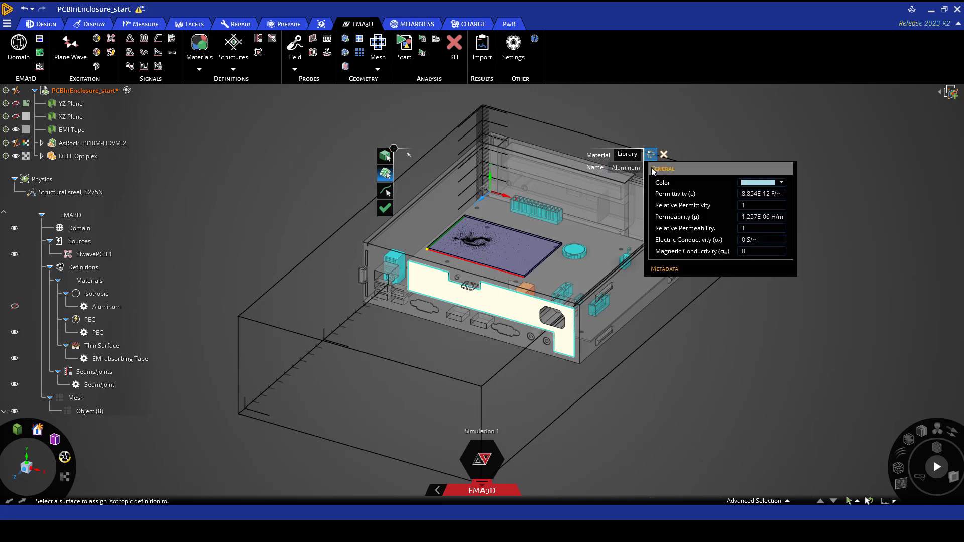
left_click(758, 184)
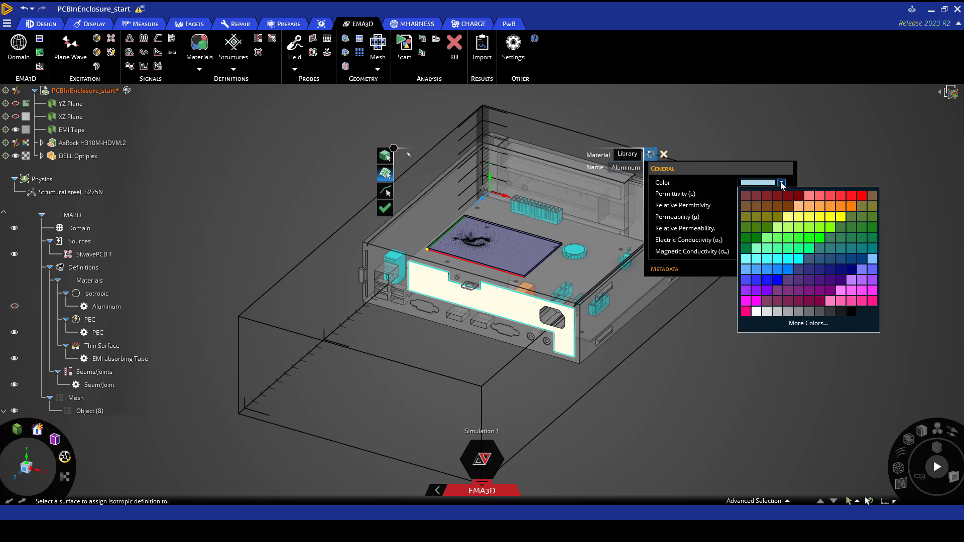
left_click(854, 275)
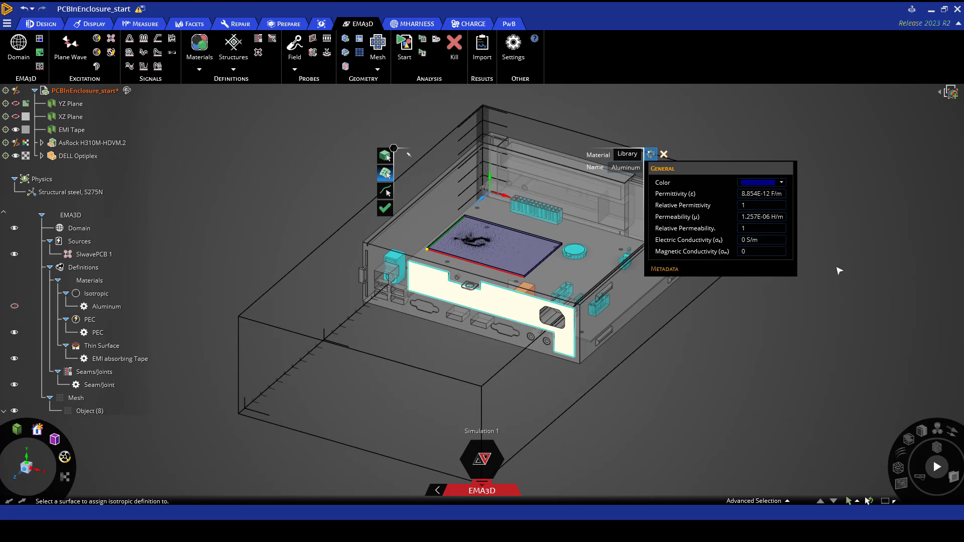
left_click(769, 240)
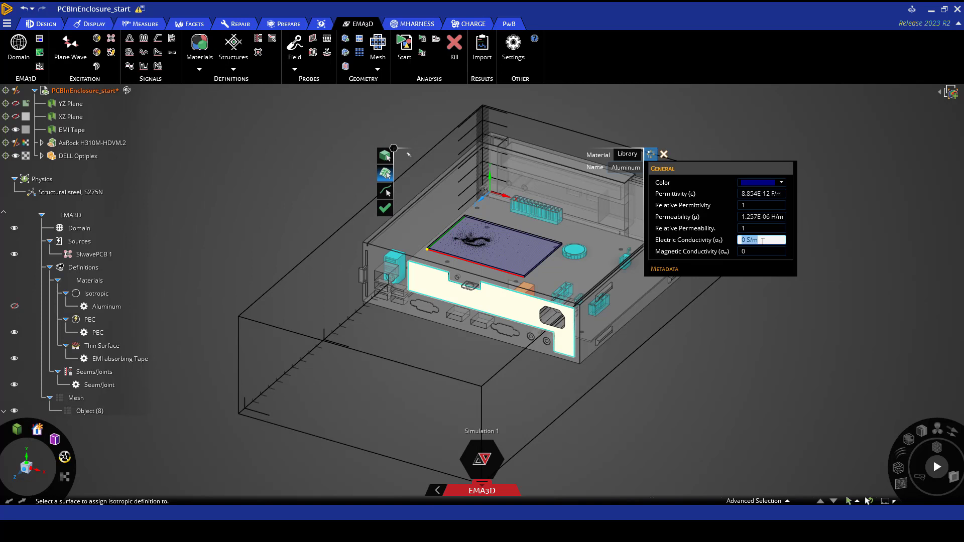
type("1.2e7")
key("Return")
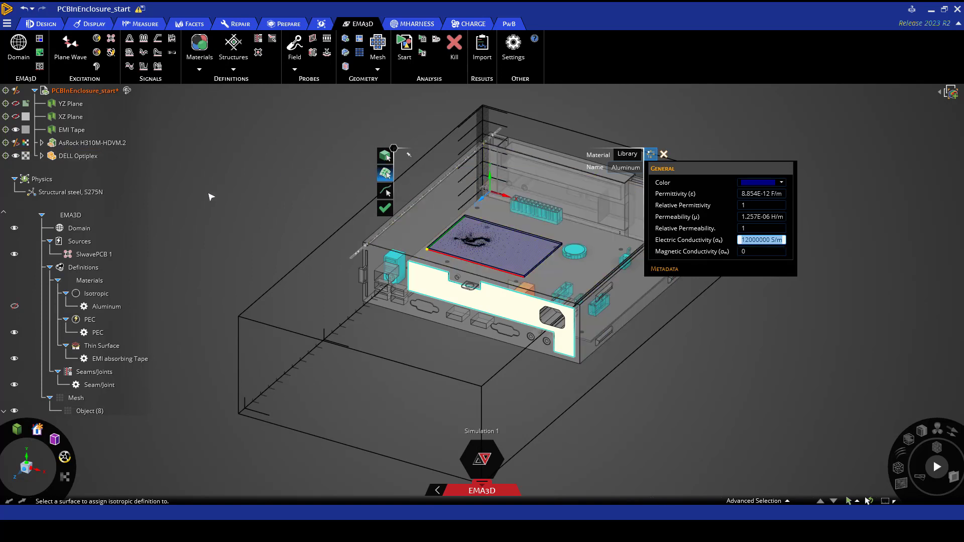
Assign Aluminum to the DELL Optiplex enclosure and expand the AsRock board's cpu assembly.
left_click(84, 158)
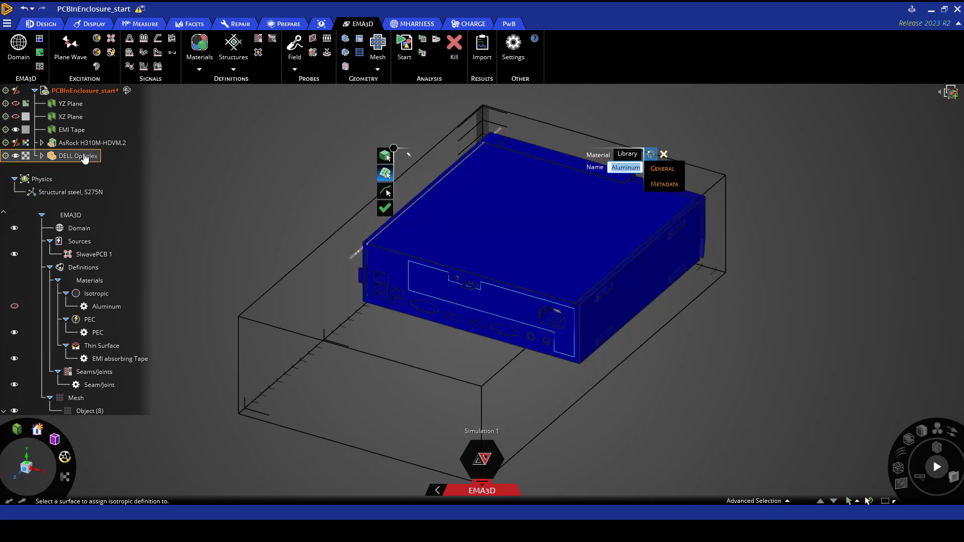
left_click(70, 144)
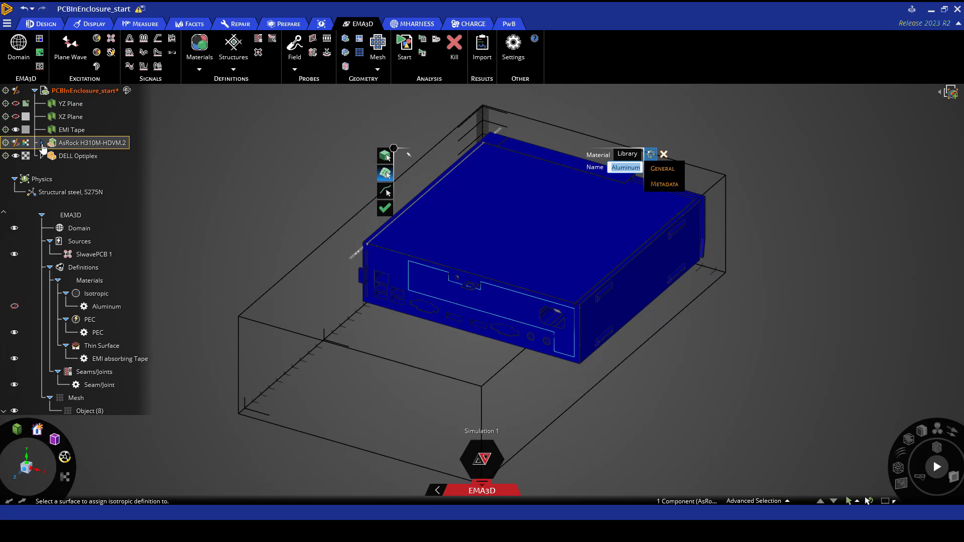
left_click(44, 144)
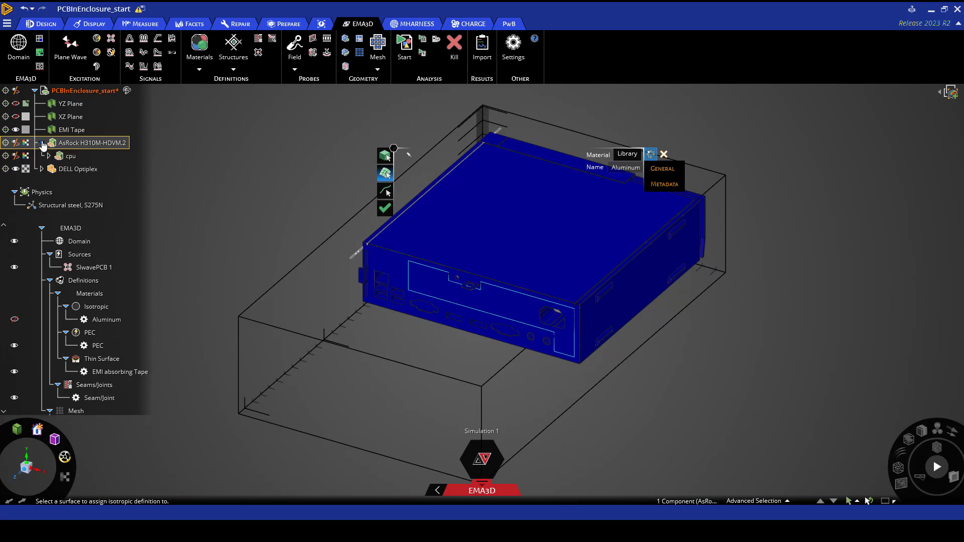
left_click(49, 157)
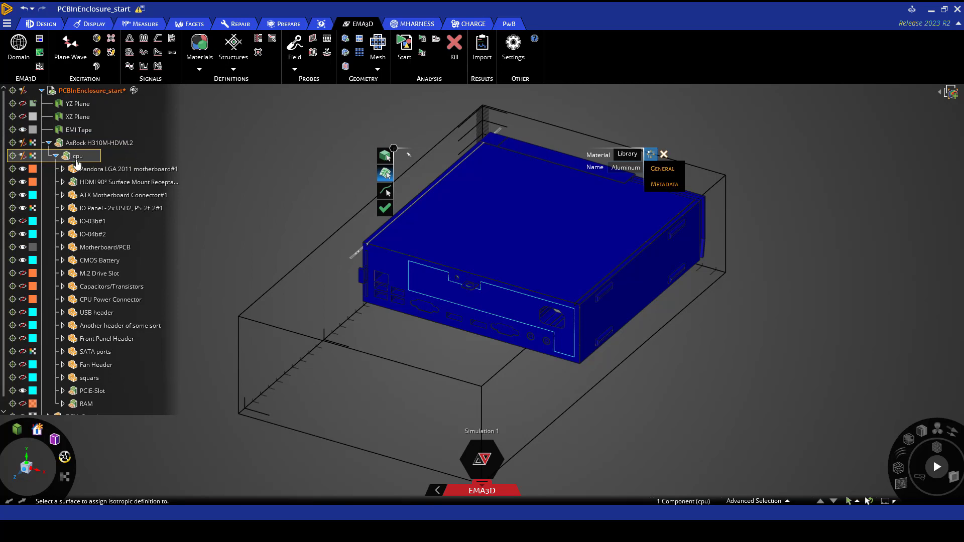
Browse the cpu parts, from Pandora motherboard to PCIE-Slot, then complete the Aluminum assignment.
left_click(98, 172)
left_click(106, 183)
left_click(115, 196)
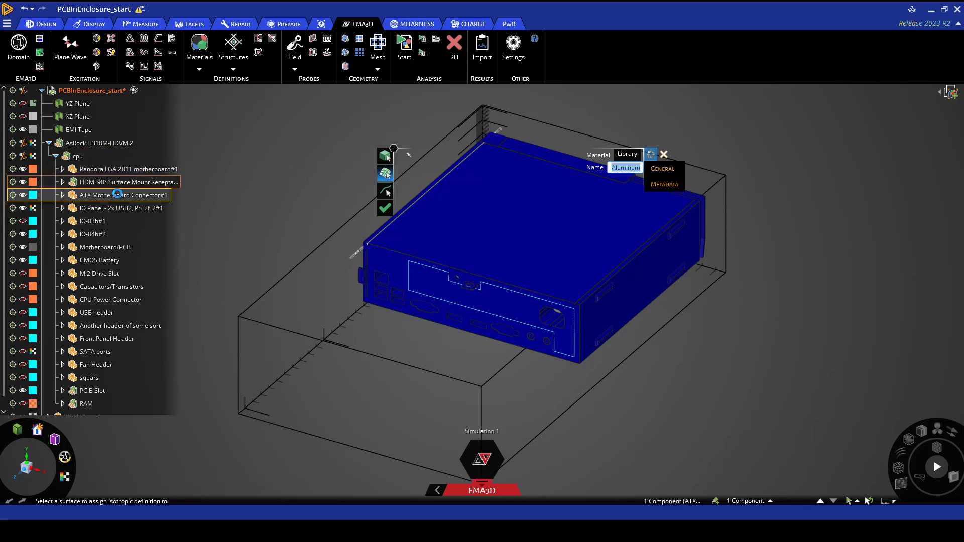
left_click(123, 208)
left_click(108, 222)
left_click(108, 235)
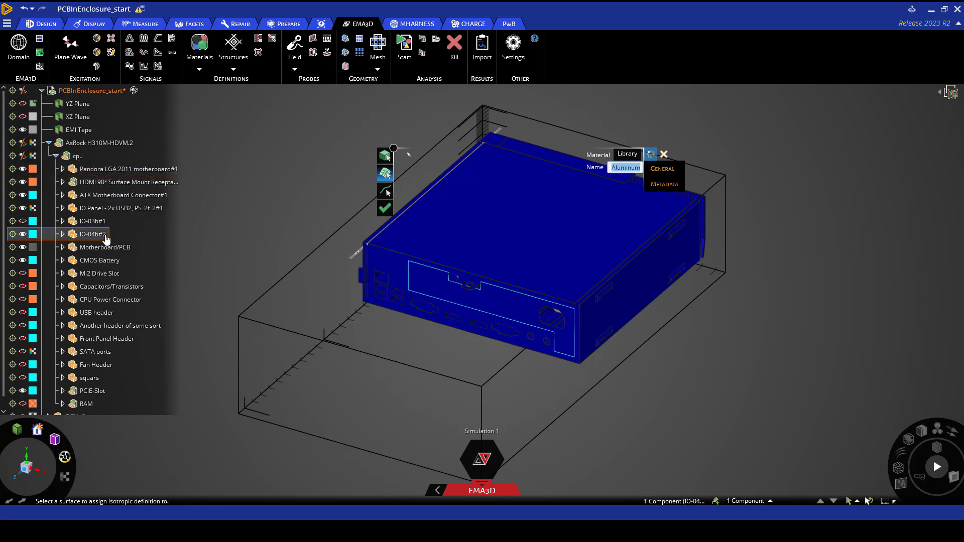
left_click(108, 248)
left_click(110, 261)
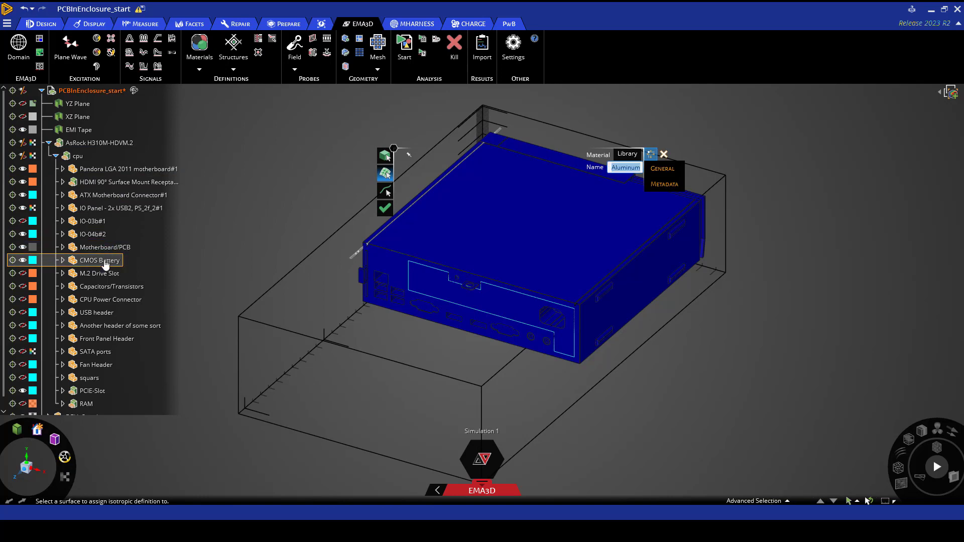
left_click(96, 391)
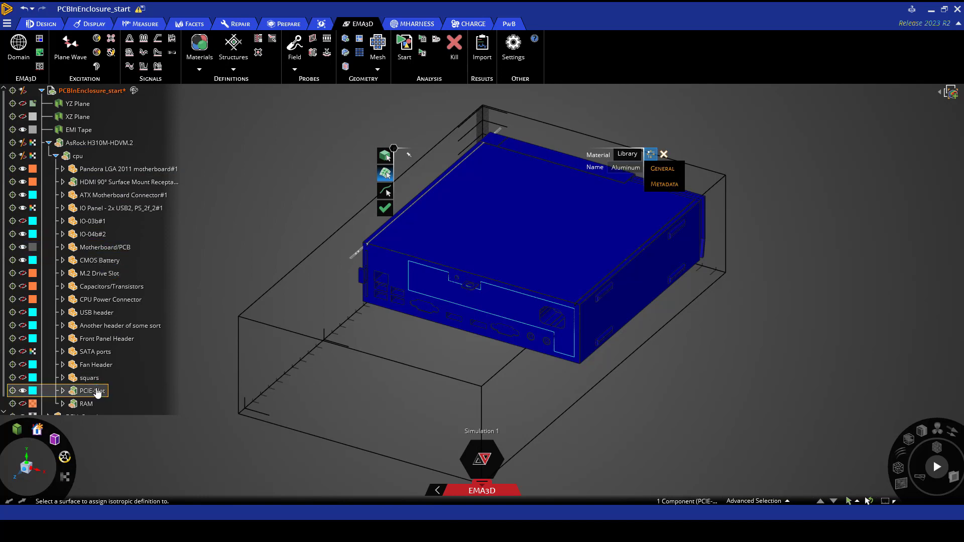
left_click(383, 210)
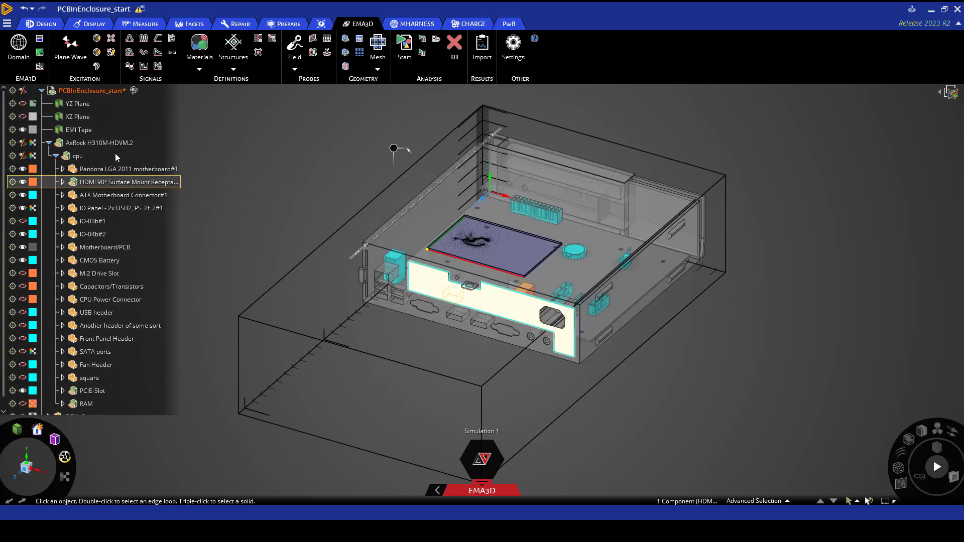
Complete the assignment, collapse the AsRock H310M-HDVM.2 node and deselect it.
left_click(54, 143)
left_click(49, 143)
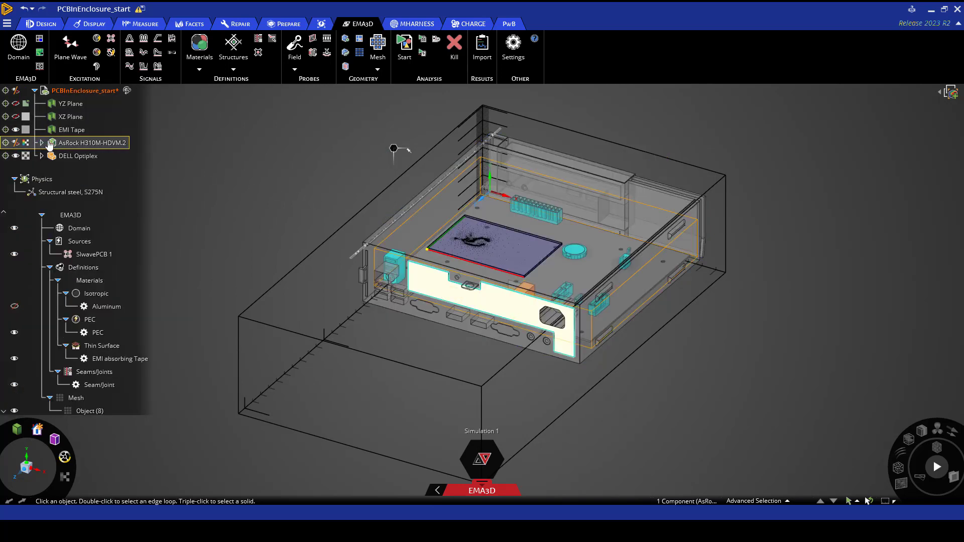
left_click(247, 228)
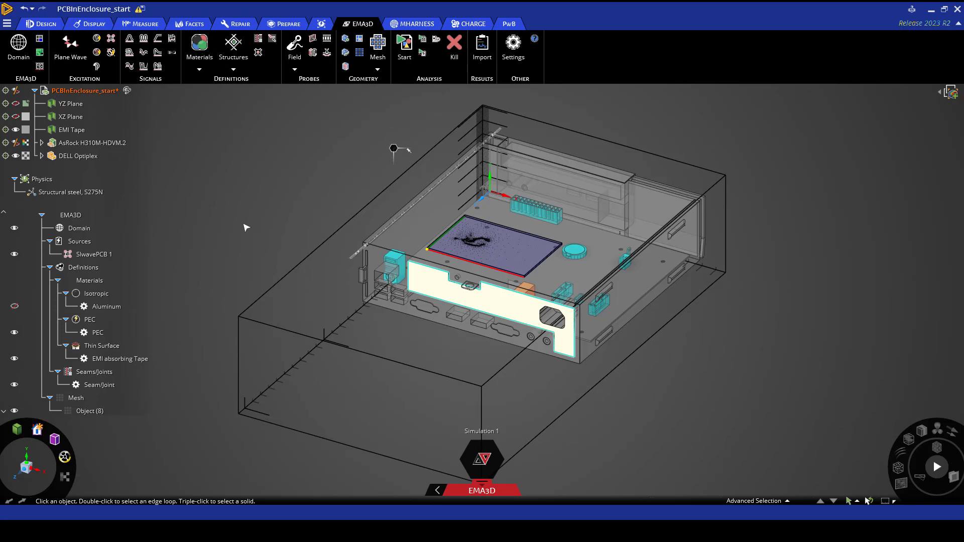
Add a boxed-region field probe named Inside Field Probe.
left_click(293, 71)
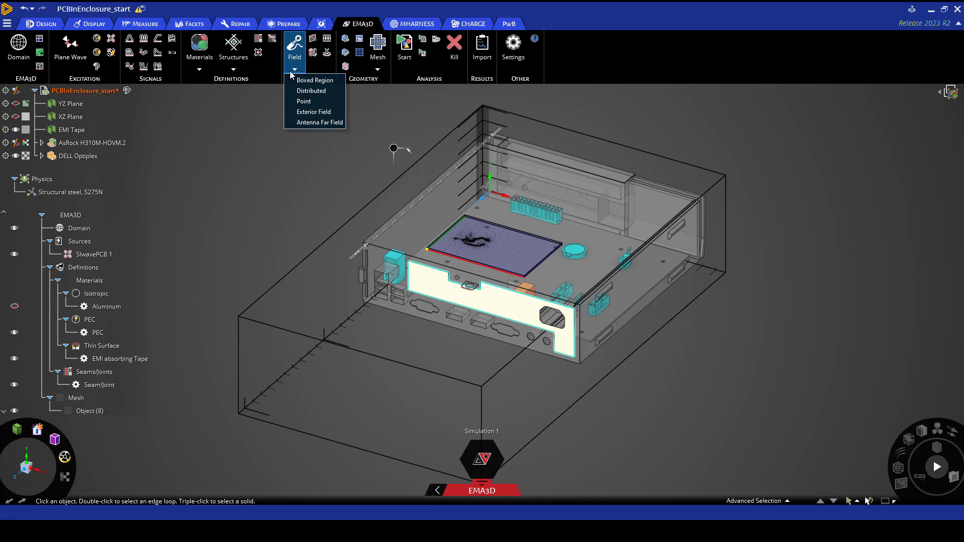
left_click(312, 80)
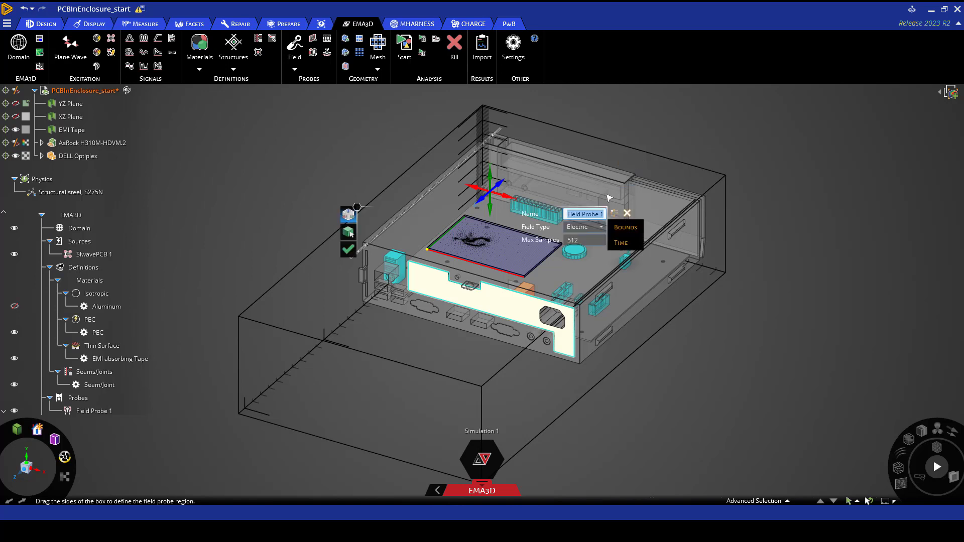
type("Insi")
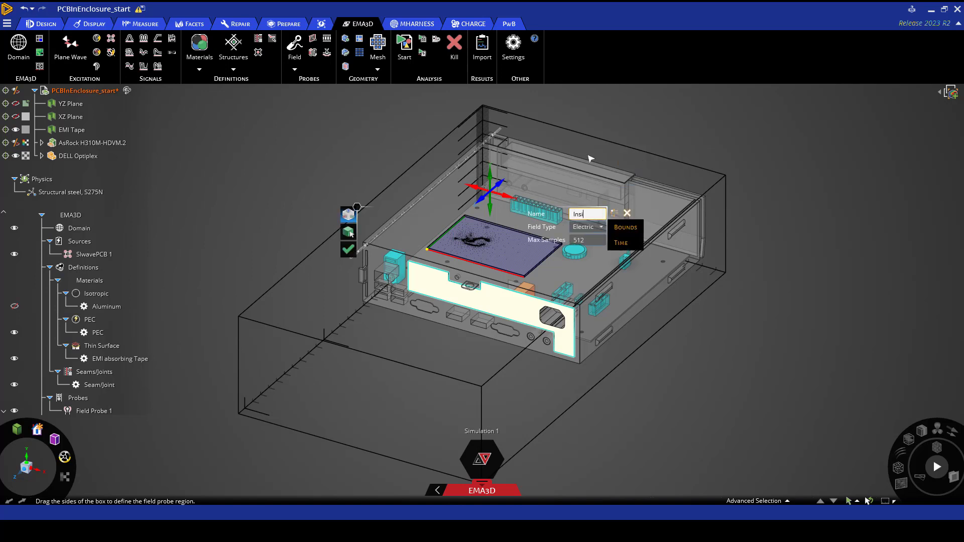
type("de Field Probe")
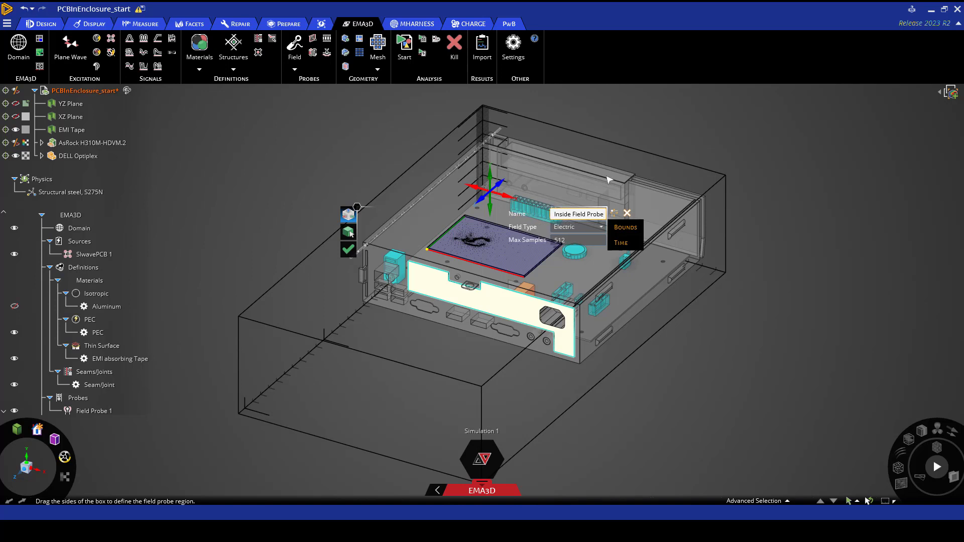
left_click(635, 230)
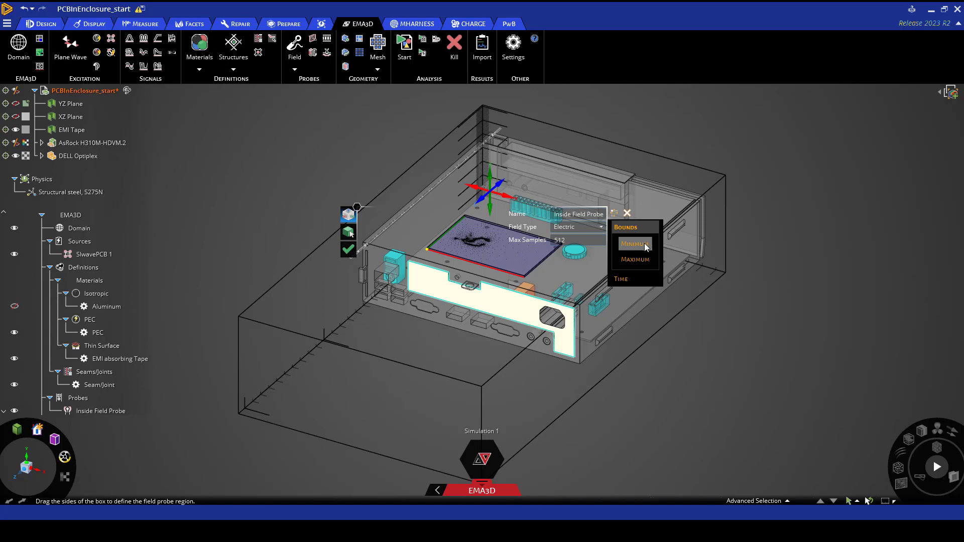
left_click(645, 245)
left_click(659, 302)
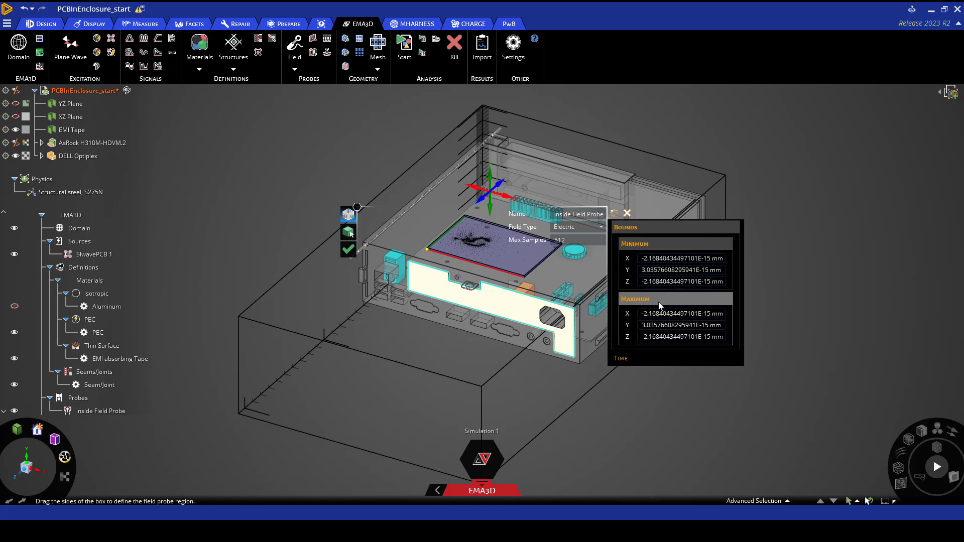
Set the probe's minimum bounds to 172.5, 34.5, 120 mm.
left_click(669, 259)
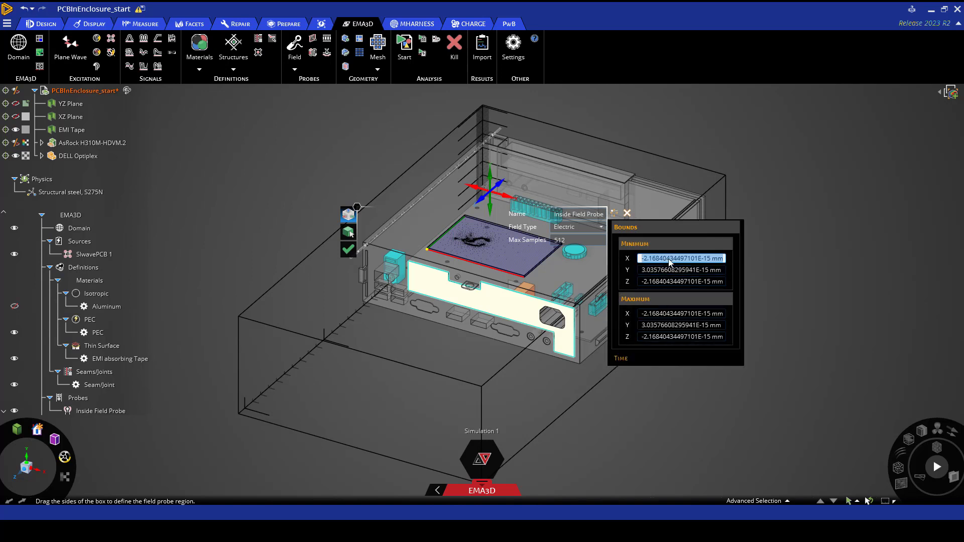
type("172.5")
key("Return")
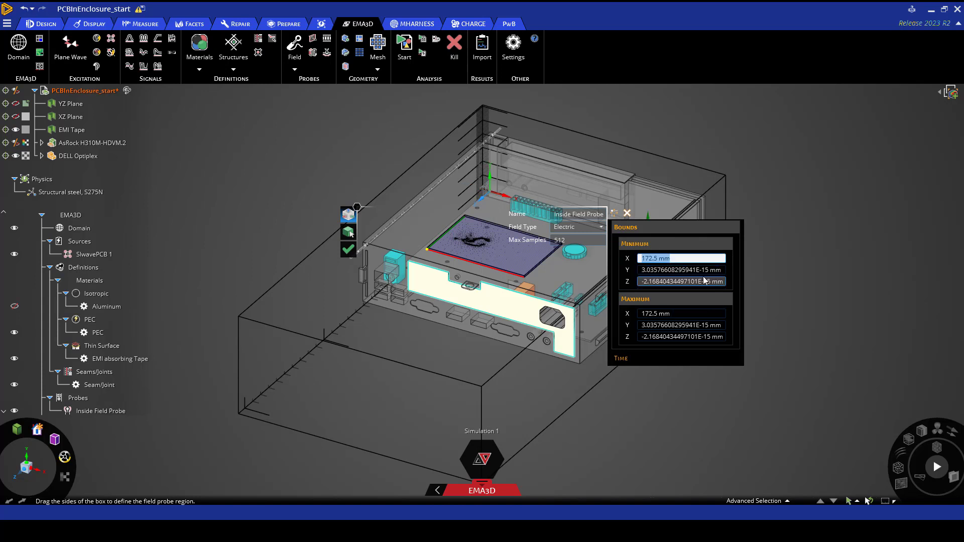
left_click(697, 271)
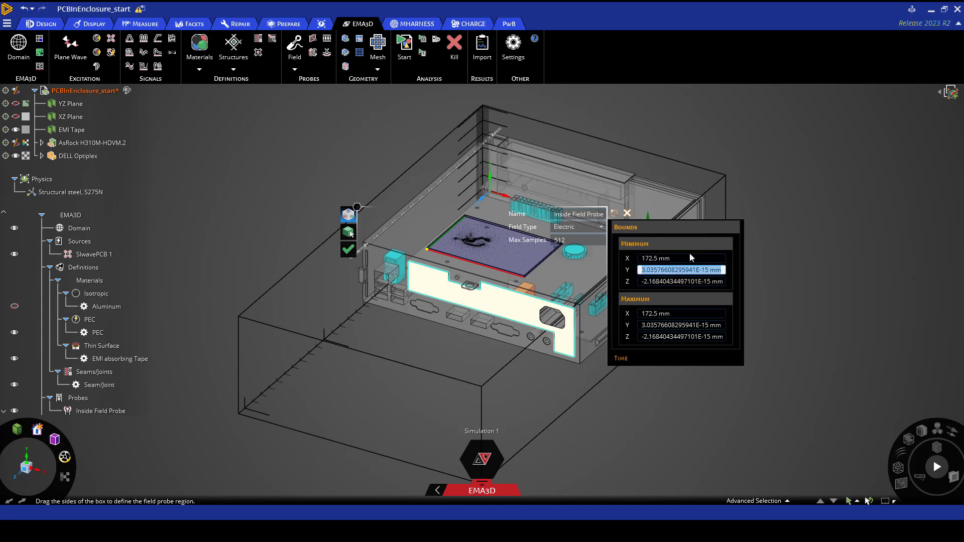
type("34")
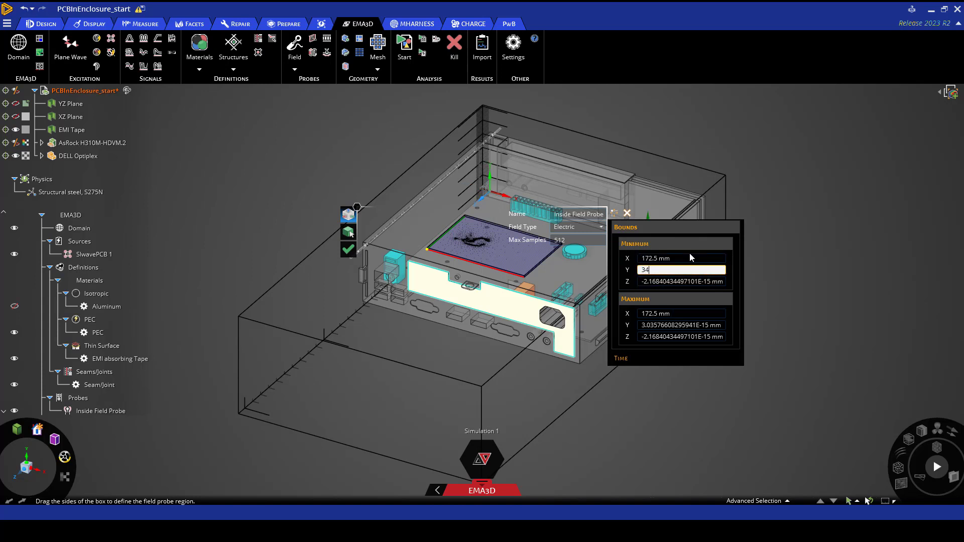
type(".5")
key("Return")
left_click(664, 282)
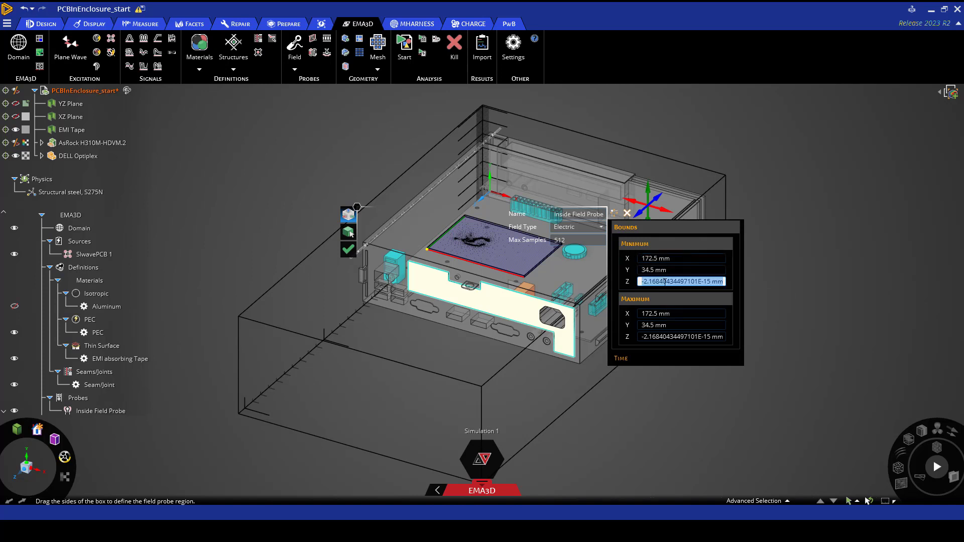
type("120")
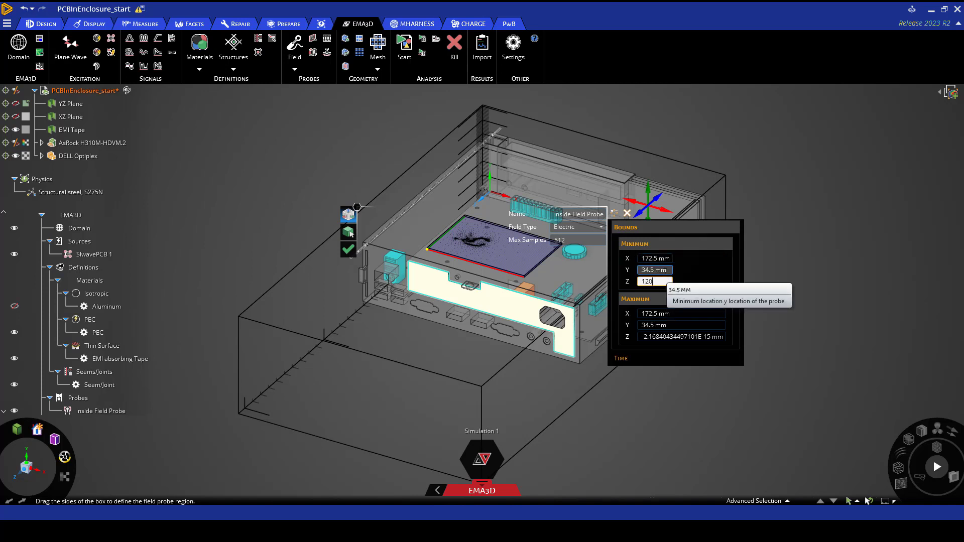
key("Return")
Set the maximum bounds to 174, 36, 124.5 mm and finish the probe.
key("Tab")
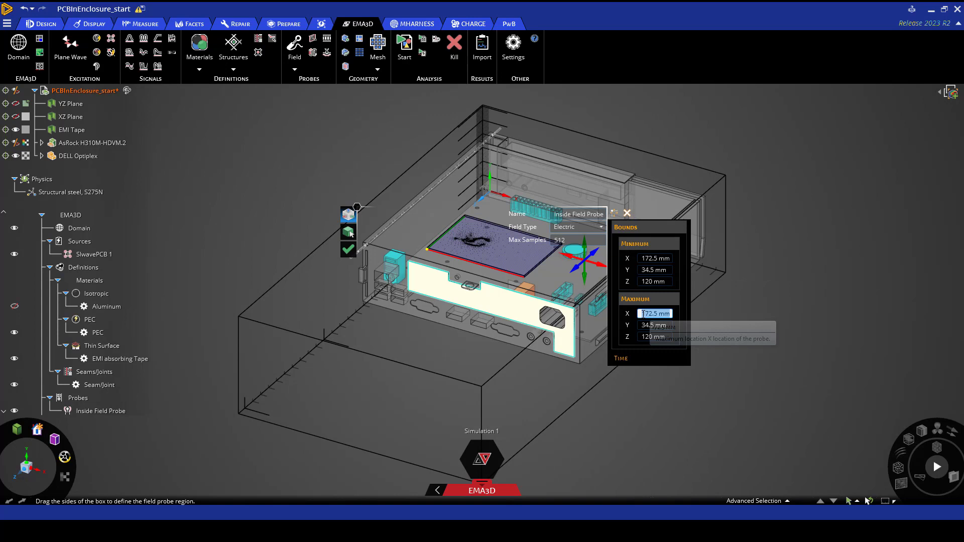
type("17")
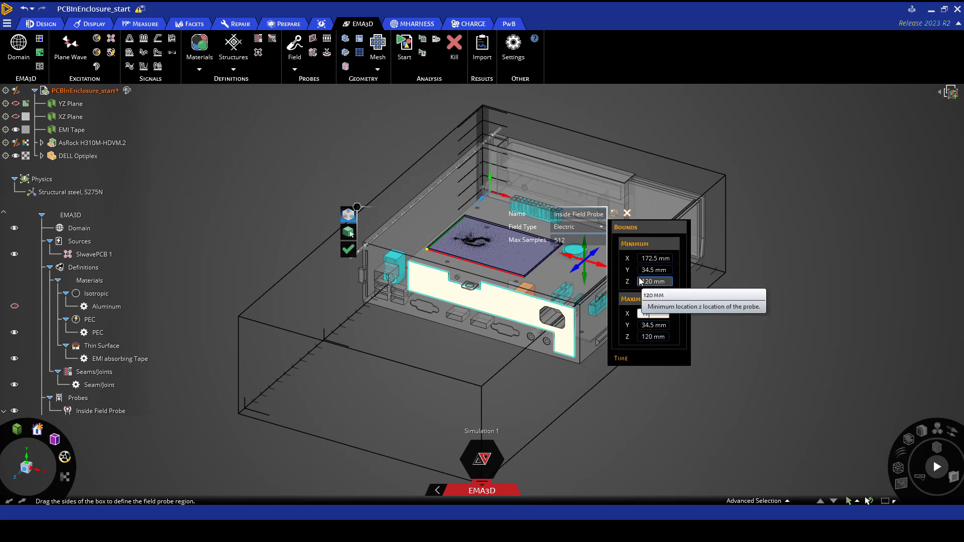
type("4")
key("Tab")
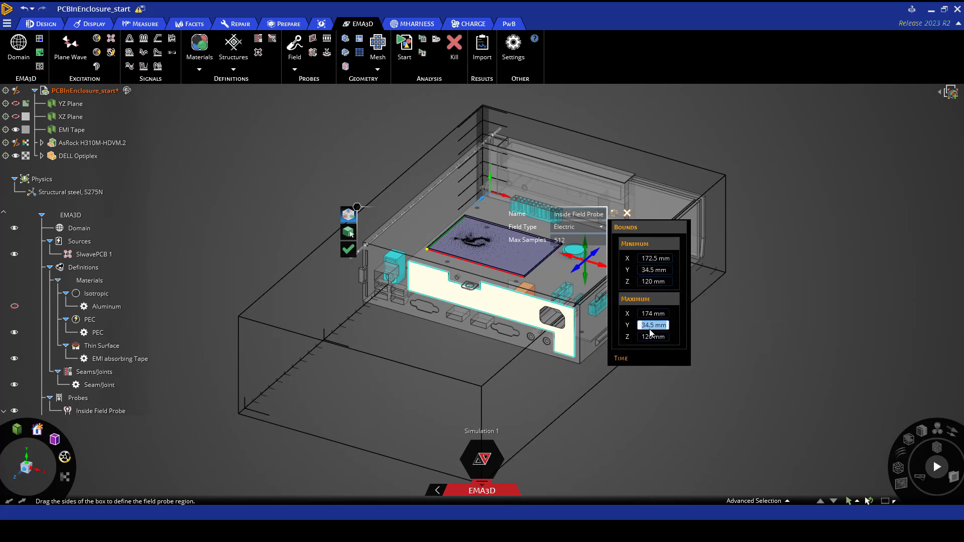
type("36")
key("Tab")
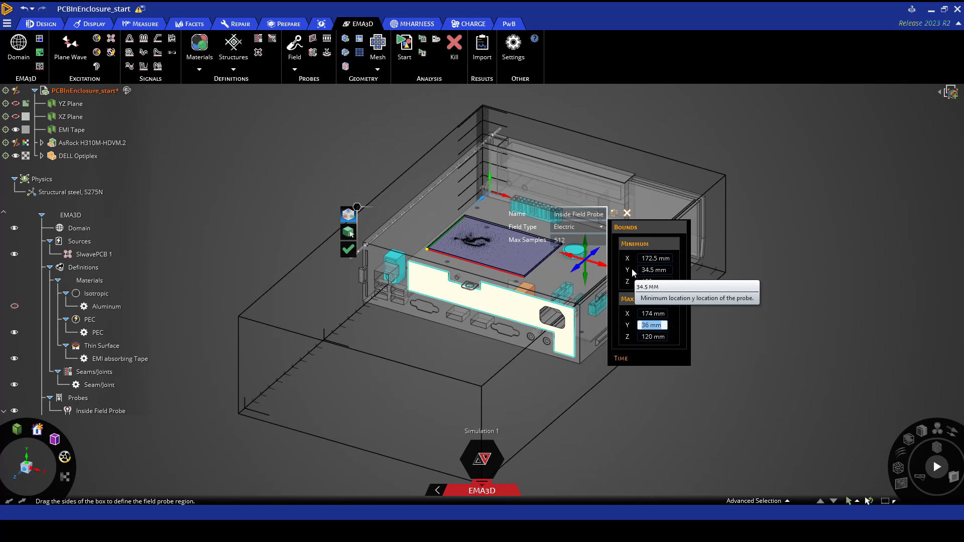
type("124.5")
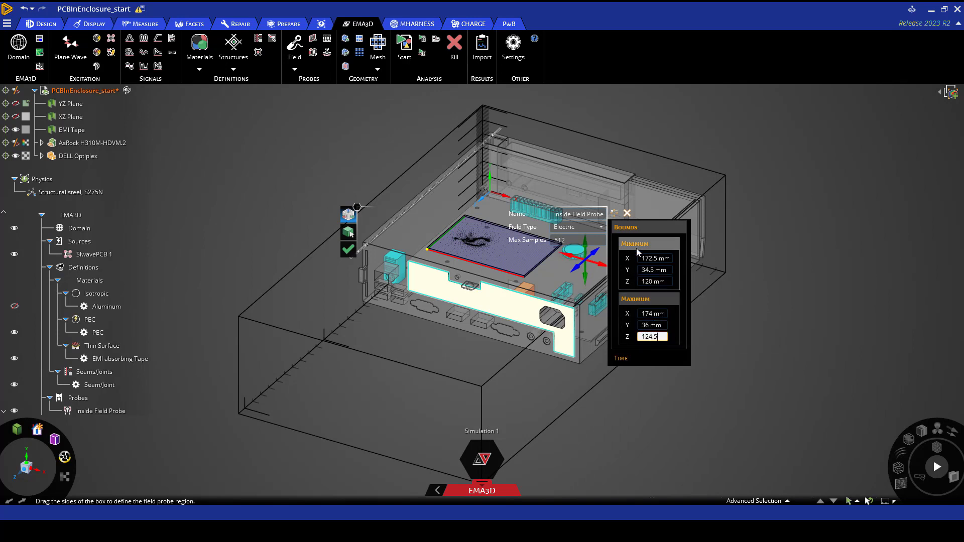
key("Return")
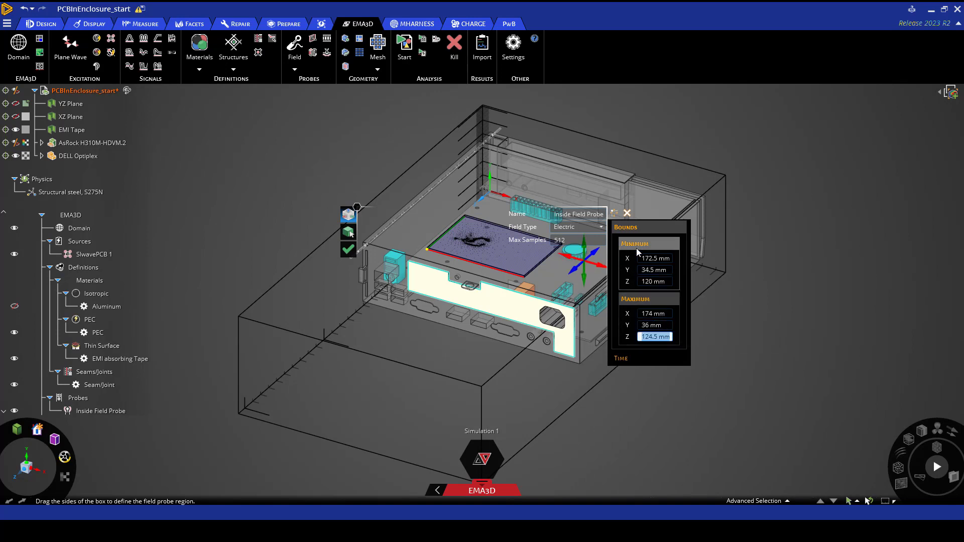
left_click(351, 257)
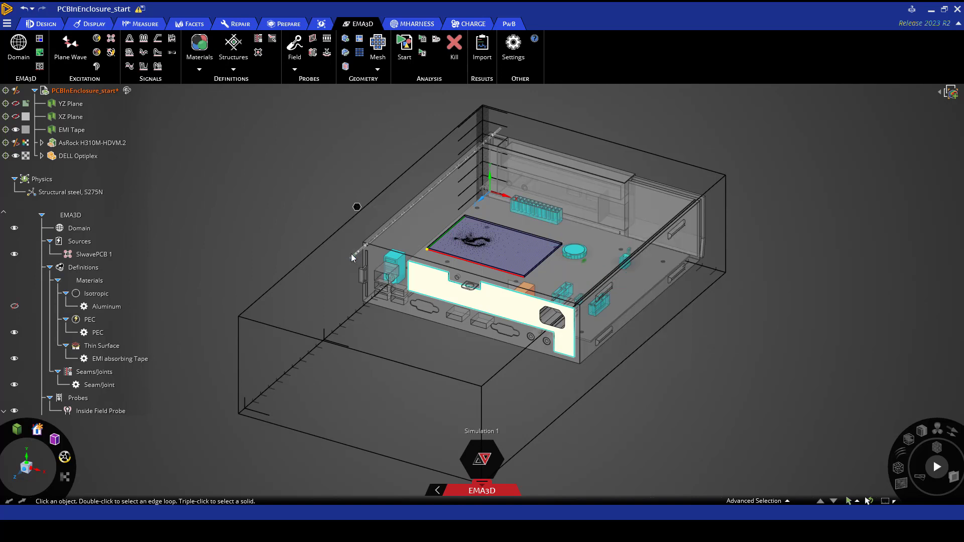
Select Inside Field Probe in the tree to check its location in the enclosure.
left_click(101, 411)
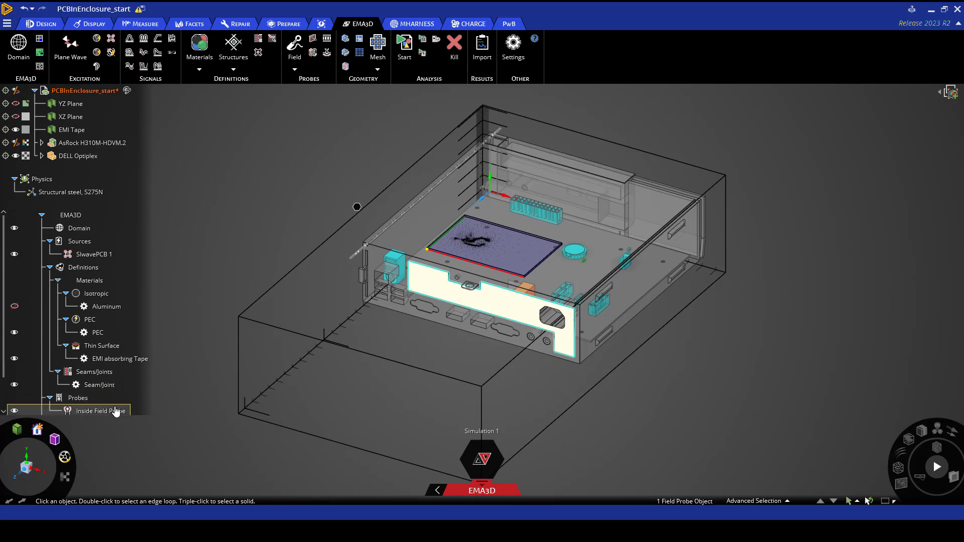
left_click(115, 412)
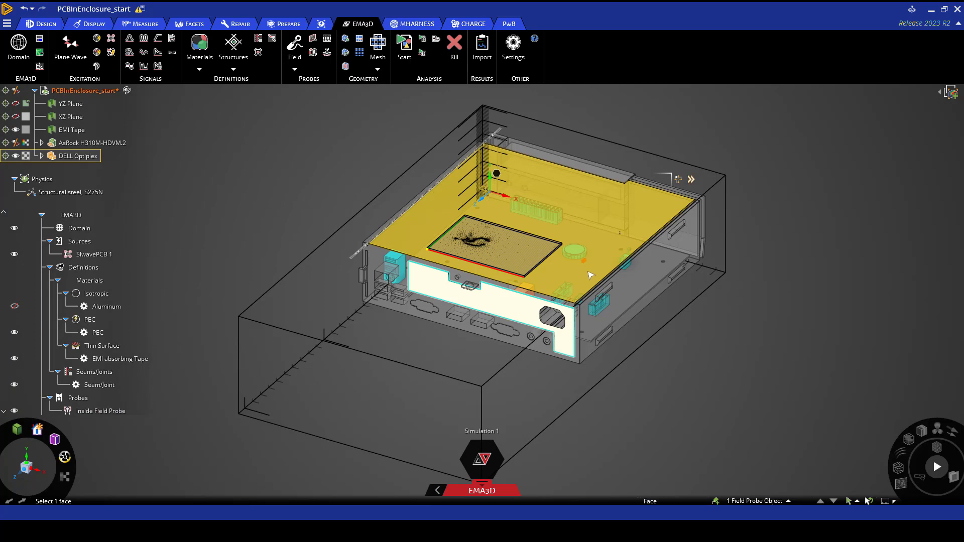
Add another boxed-region field probe named 'Outside Field Probe'.
left_click(295, 68)
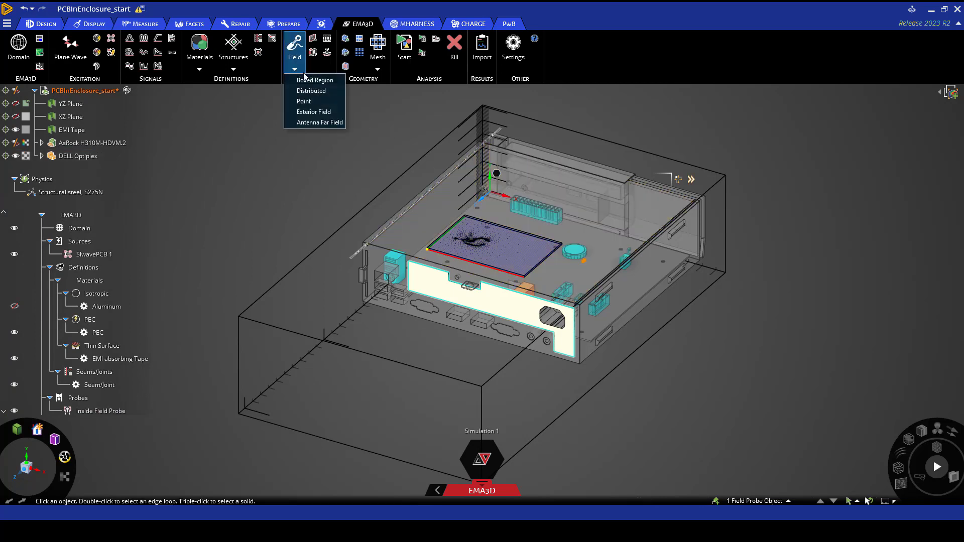
left_click(310, 79)
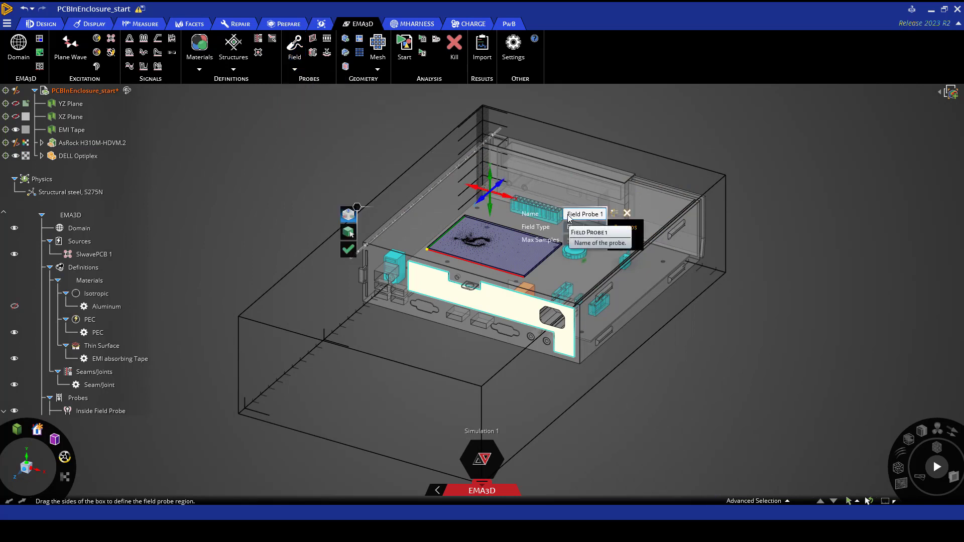
type("Ou")
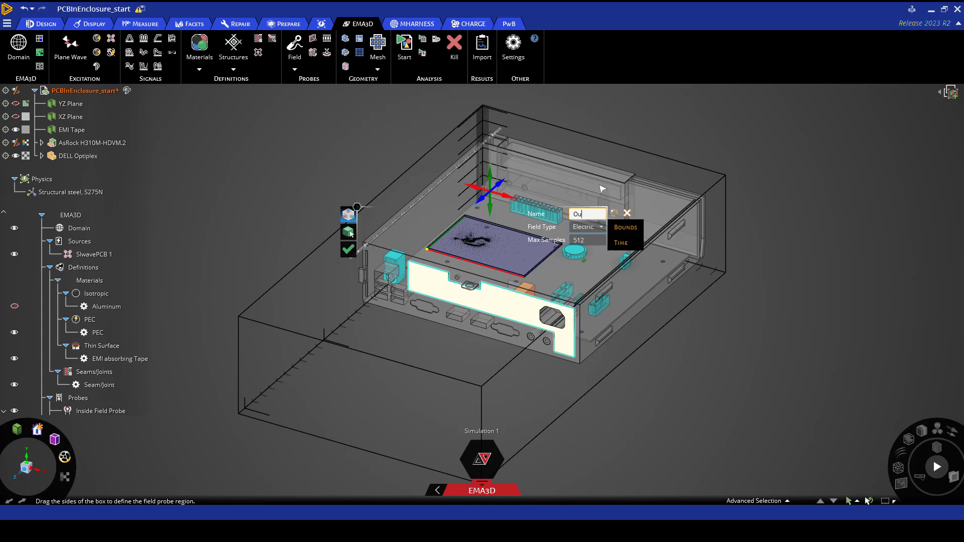
type("tside Field Probe")
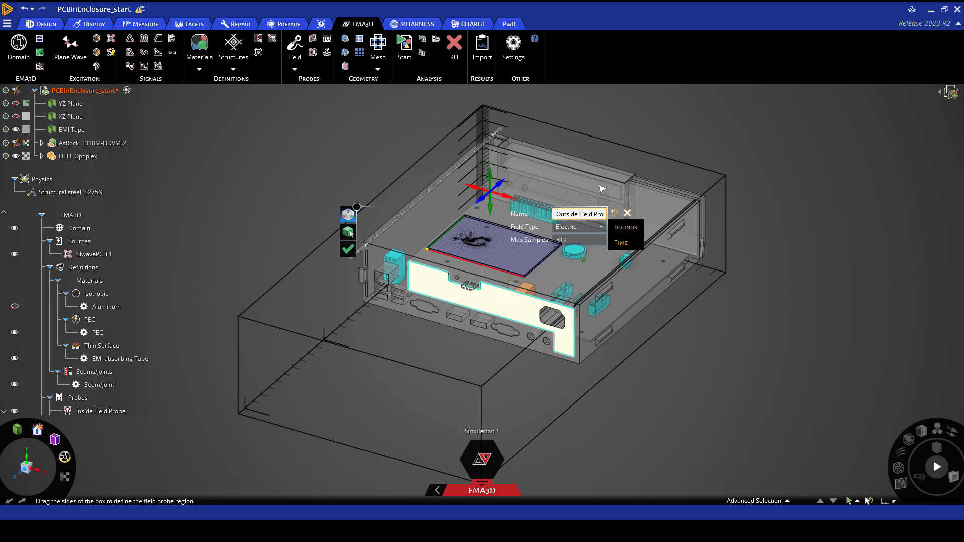
Set the probe's minimum bounds to X 172.5, Y 34.5 and Z 276 mm.
left_click(624, 228)
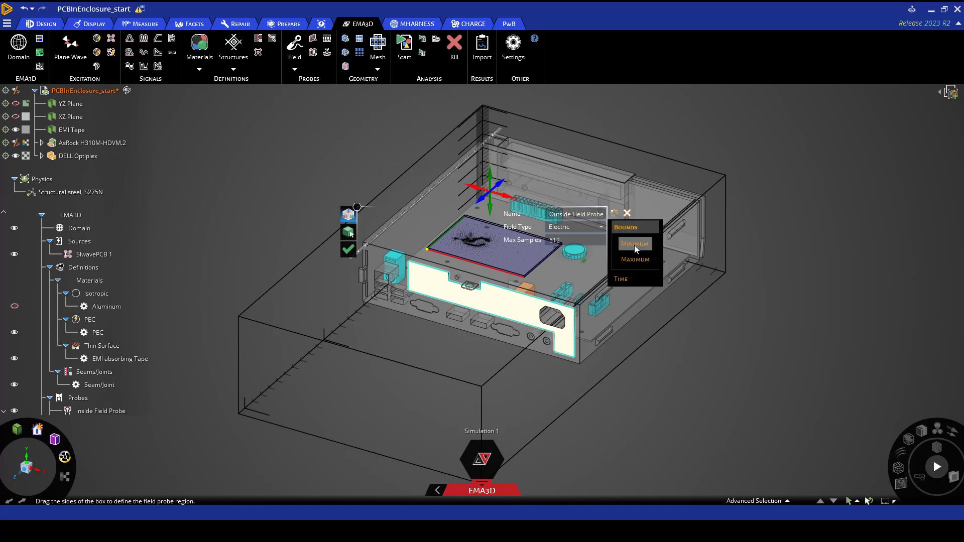
left_click(634, 245)
left_click(646, 294)
left_click(667, 258)
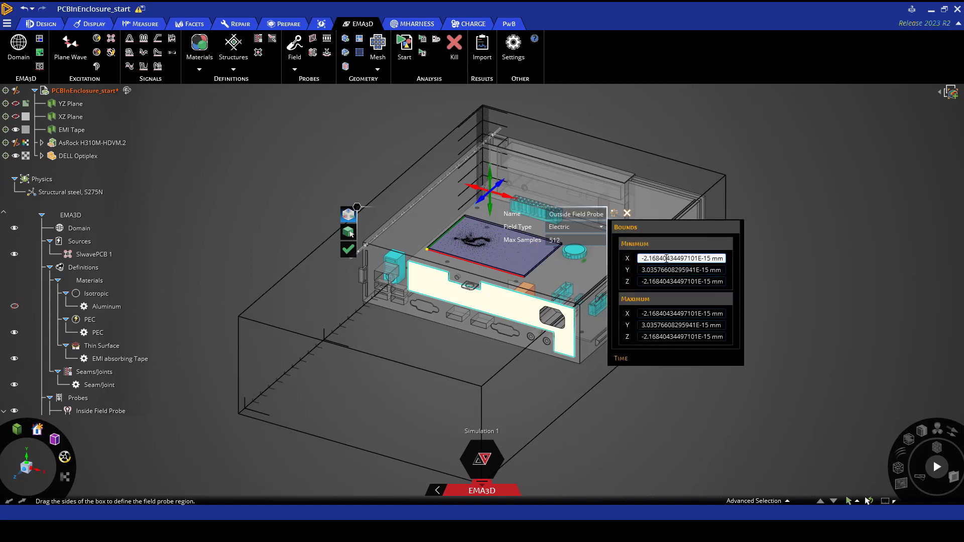
triple_click(667, 259)
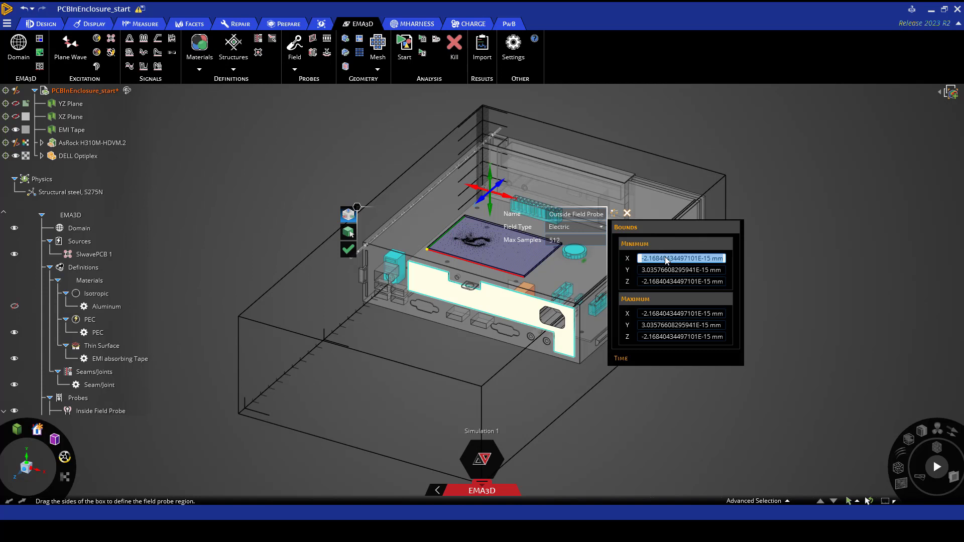
type("172")
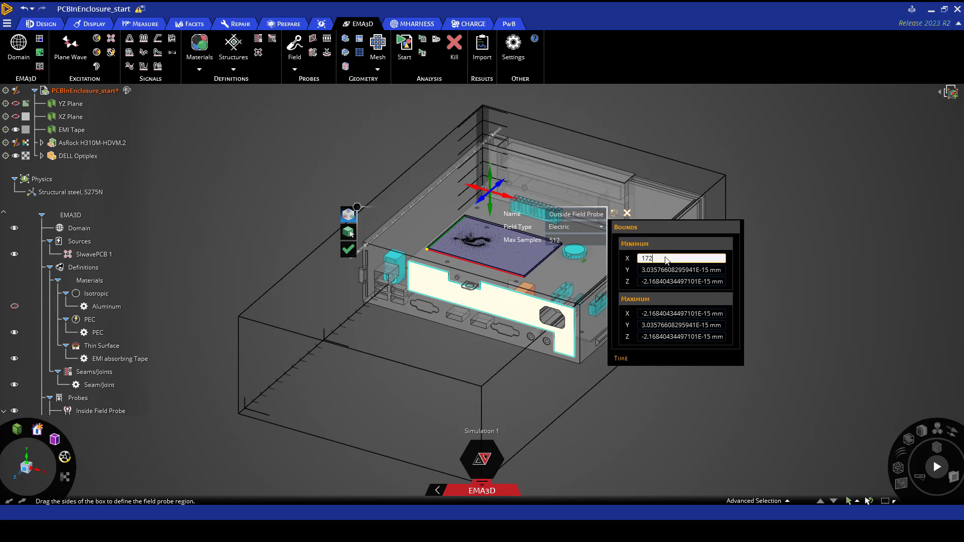
type(".5")
key("Return")
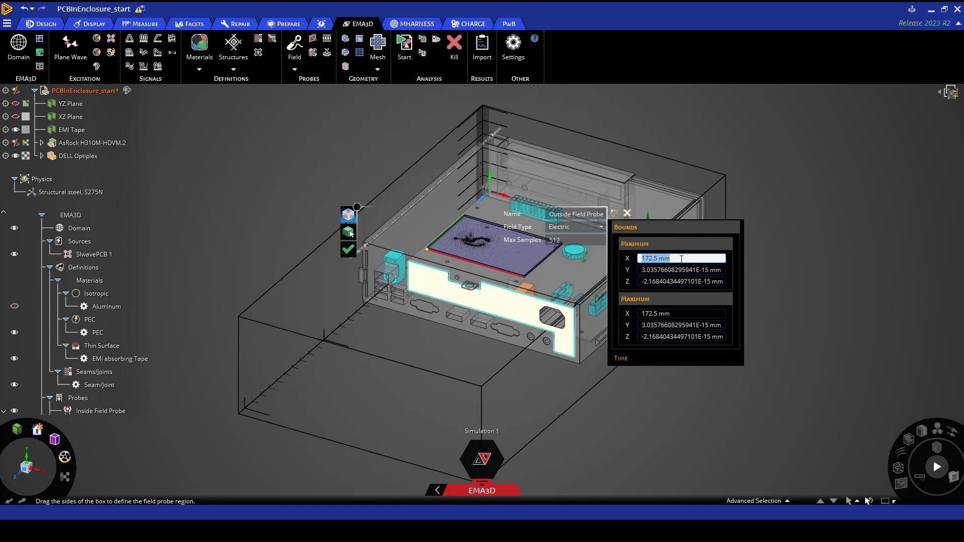
triple_click(682, 270)
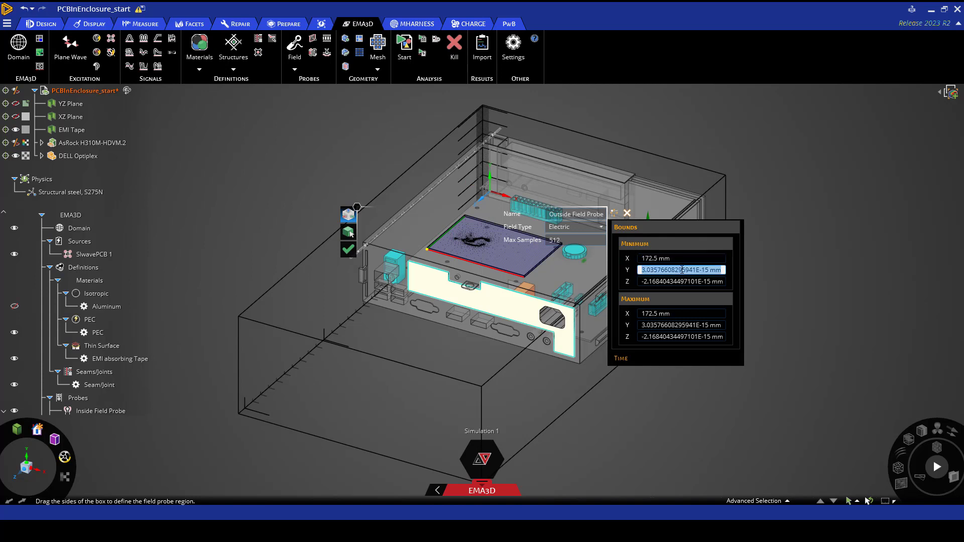
type("34.")
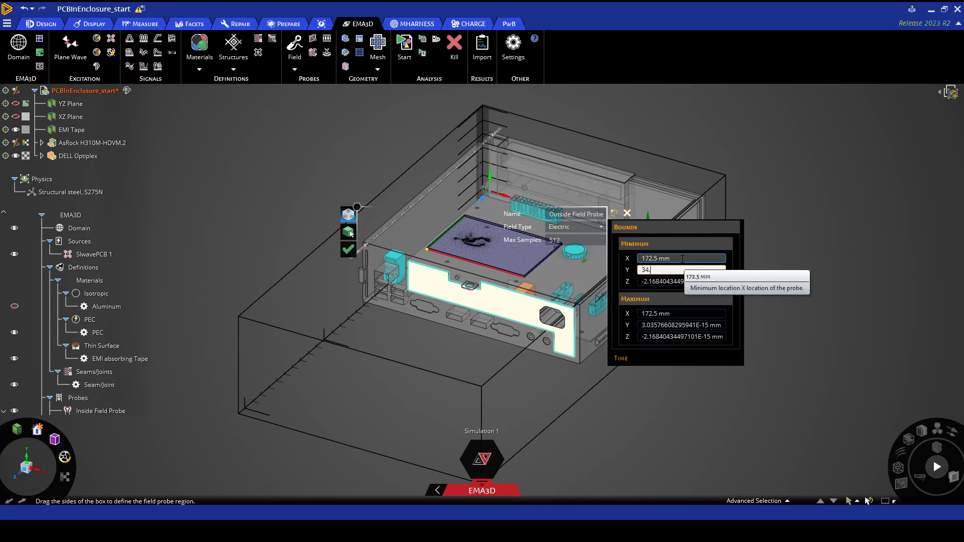
type("5")
key("Return")
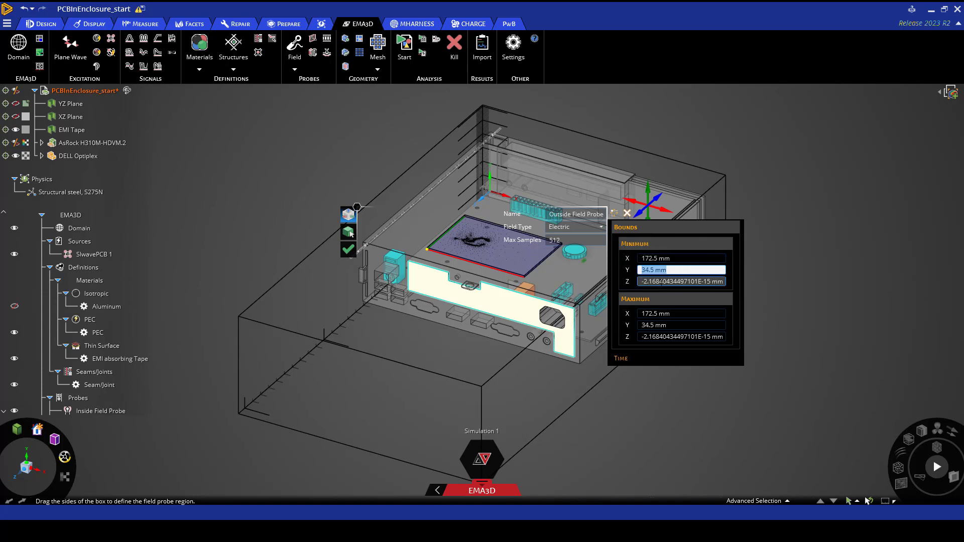
triple_click(663, 282)
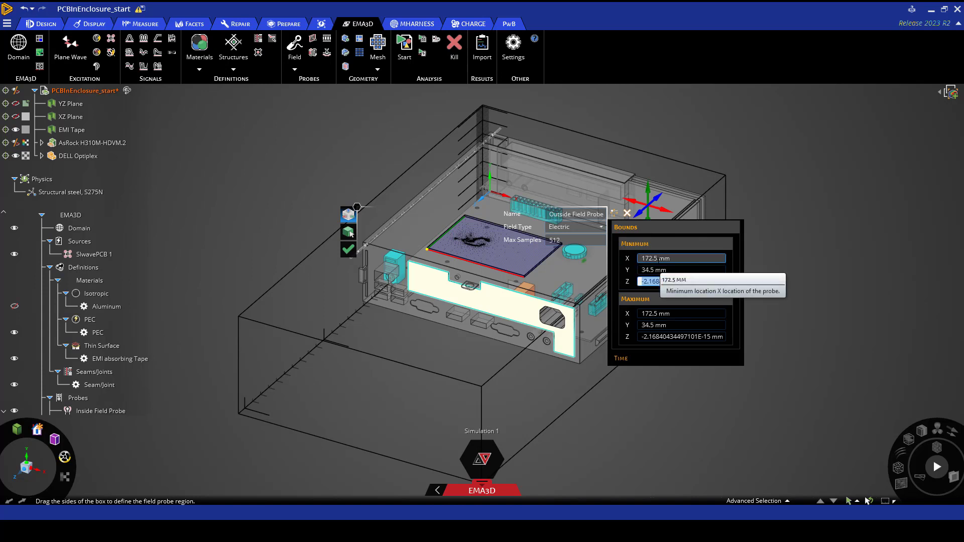
type("2")
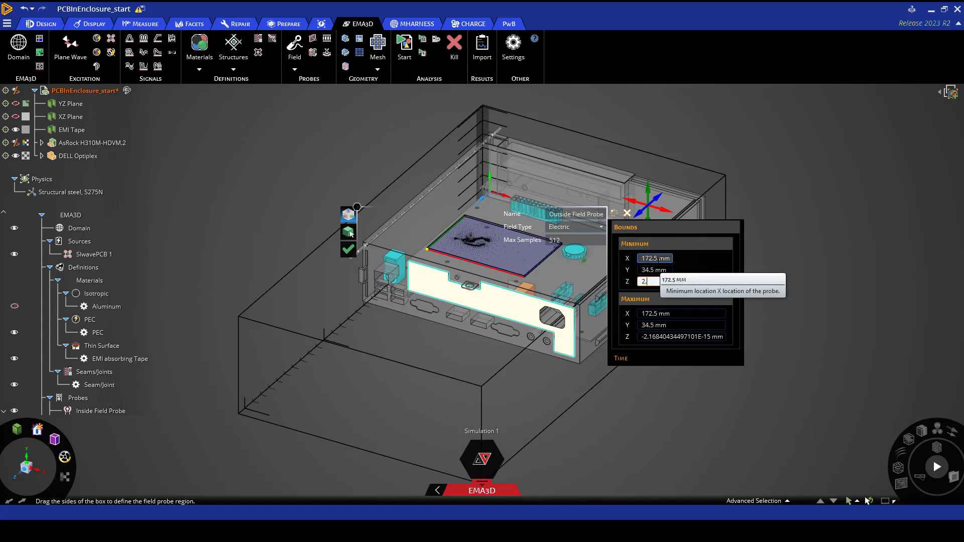
type("76")
key("Return")
Set the probe's maximum bounds to X 174, Y 37.5 and Z 280.5 mm.
triple_click(660, 314)
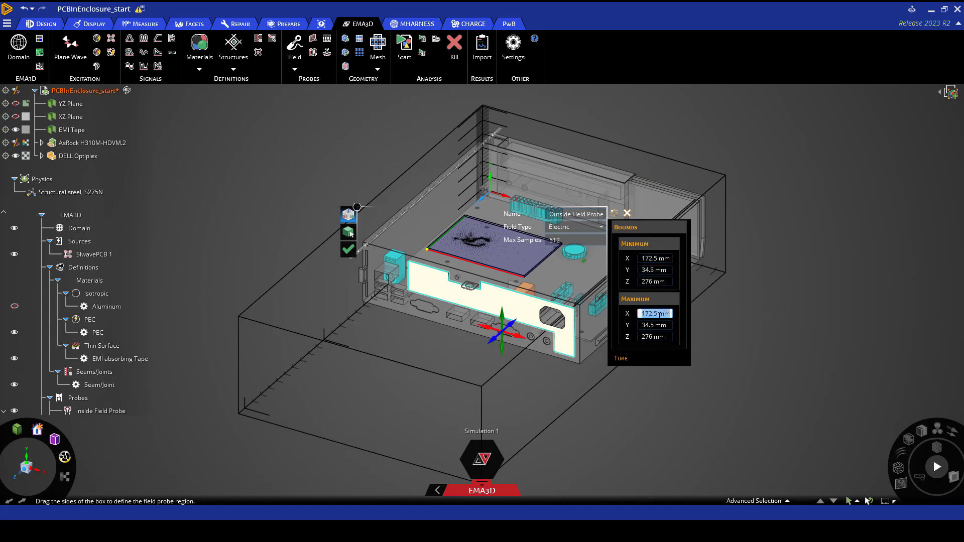
type("174")
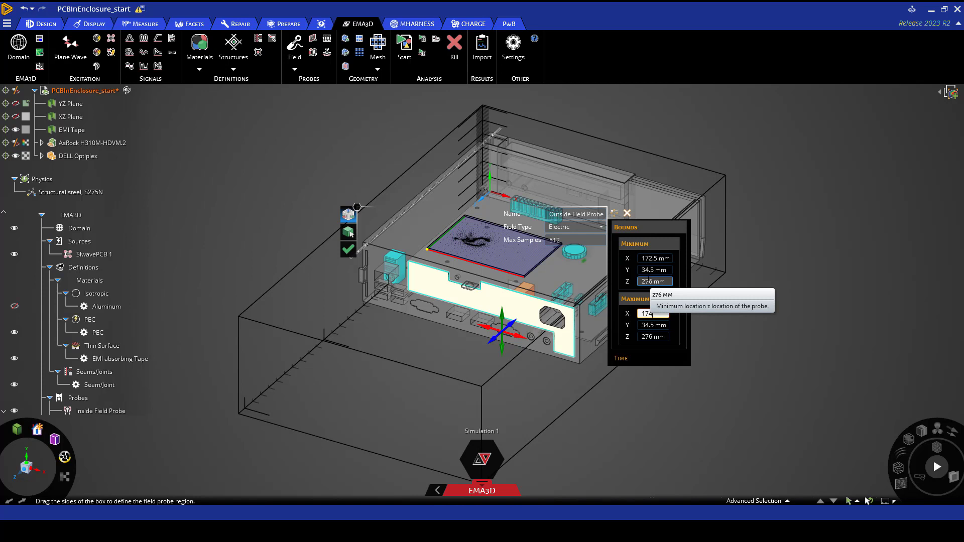
triple_click(664, 327)
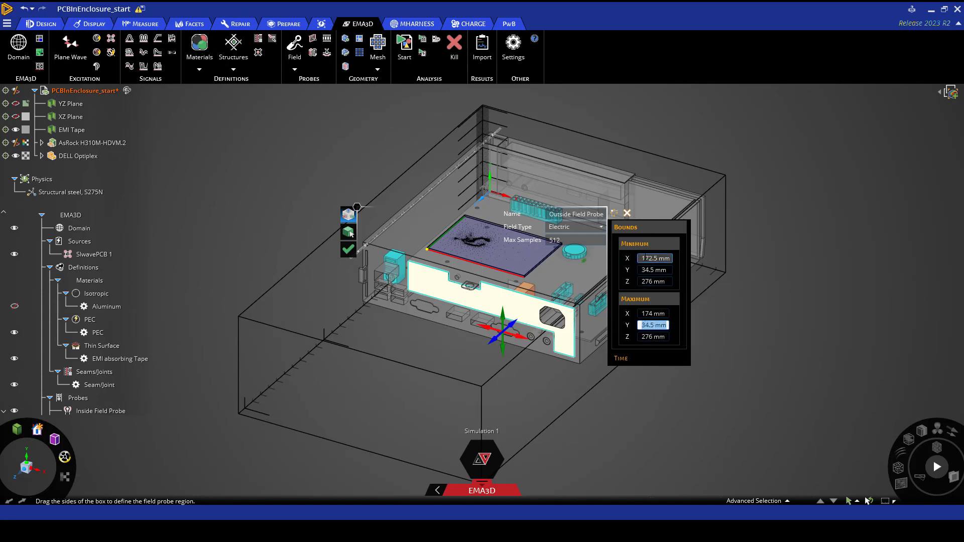
type("37.5")
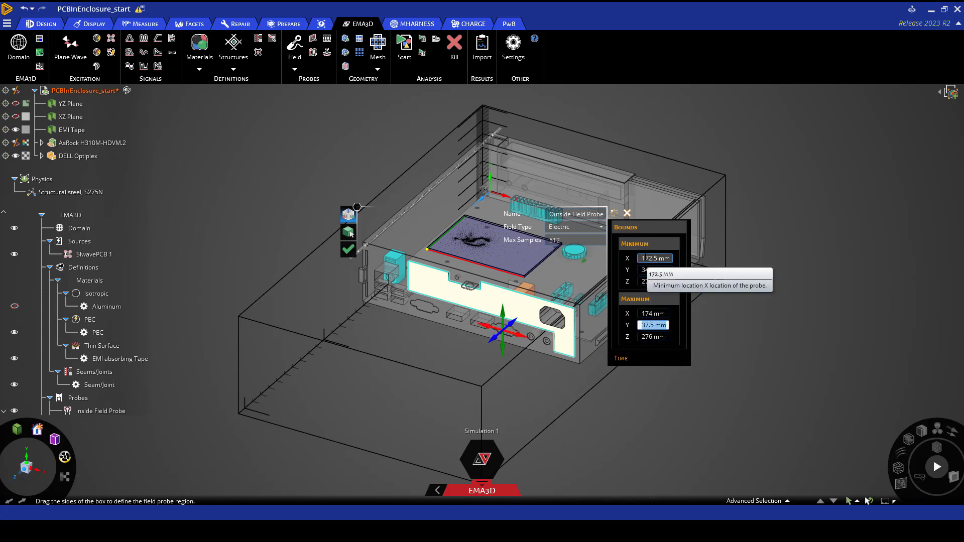
triple_click(653, 336)
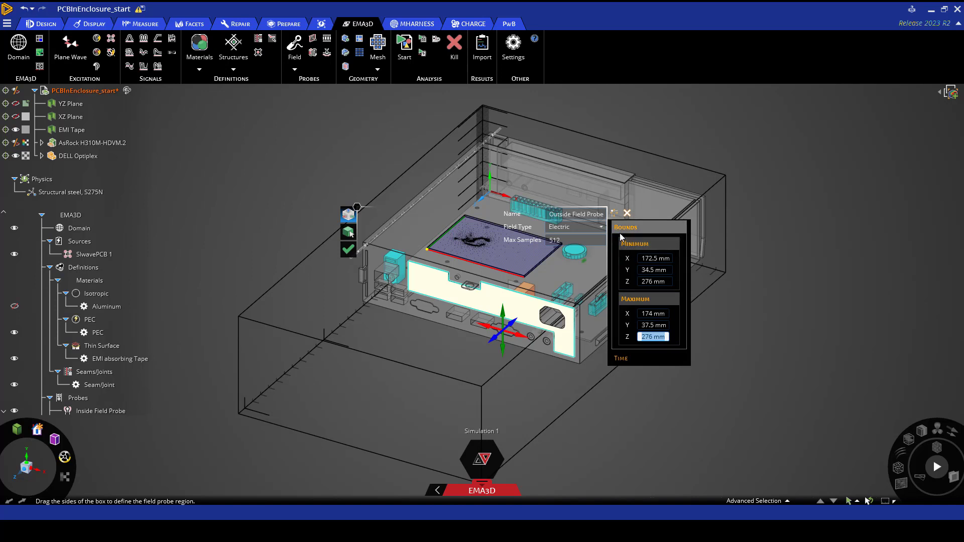
type("280.5")
key("Return")
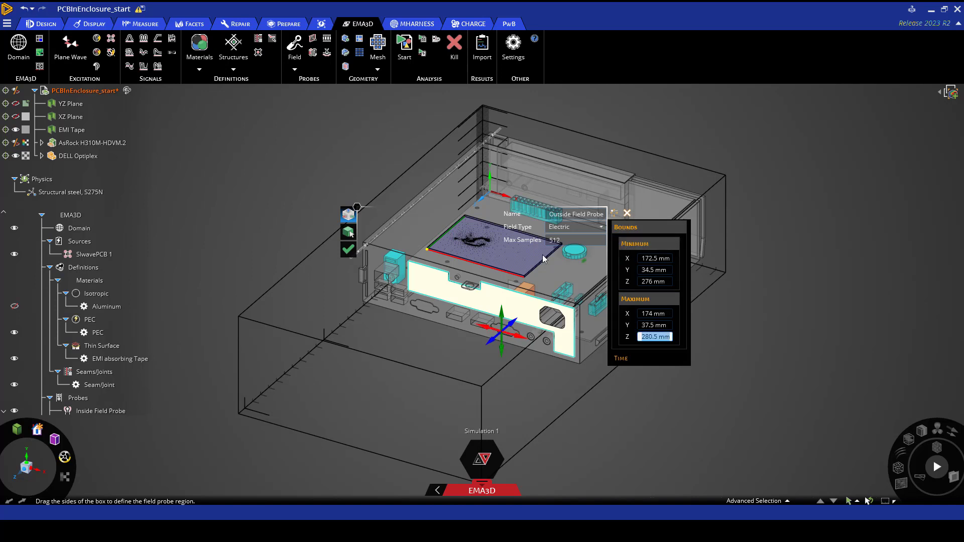
Confirm the Outside Field Probe, select it in the tree, and show the YZ and XZ planes.
left_click(348, 250)
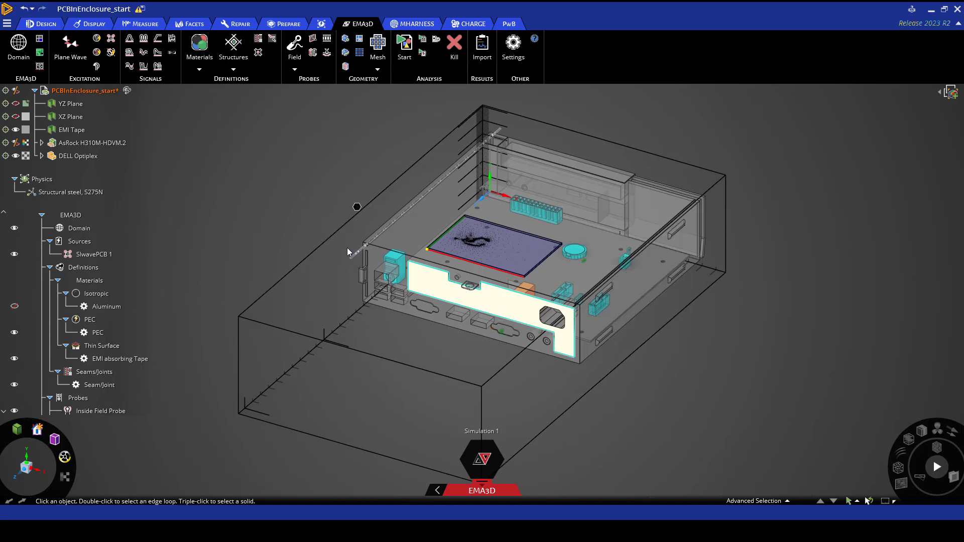
left_click(116, 346)
scroll(115, 346, "down", 2)
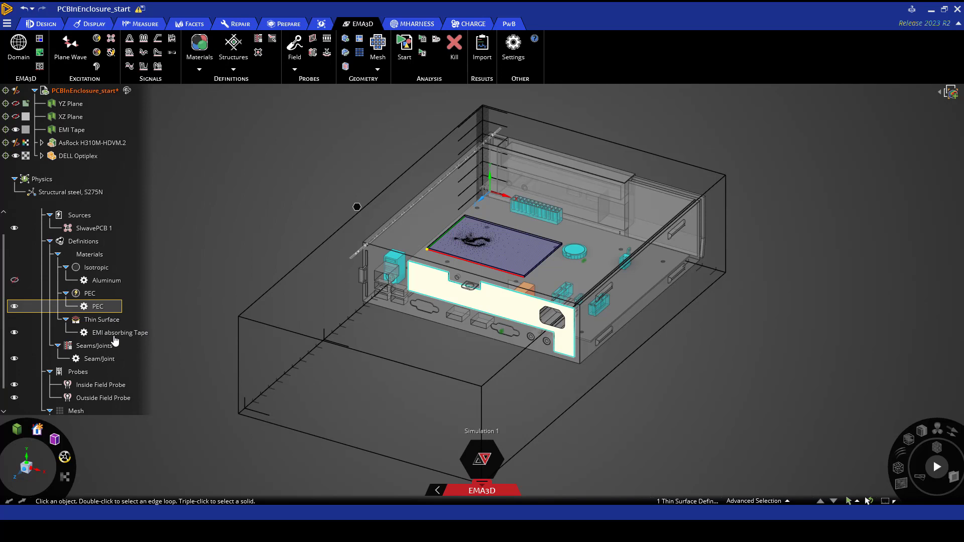
left_click(108, 399)
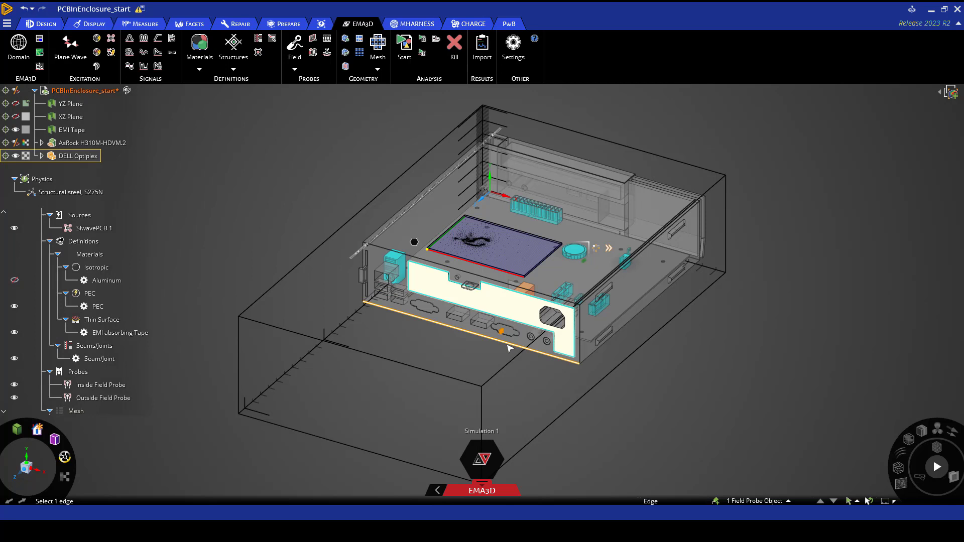
left_click(16, 104)
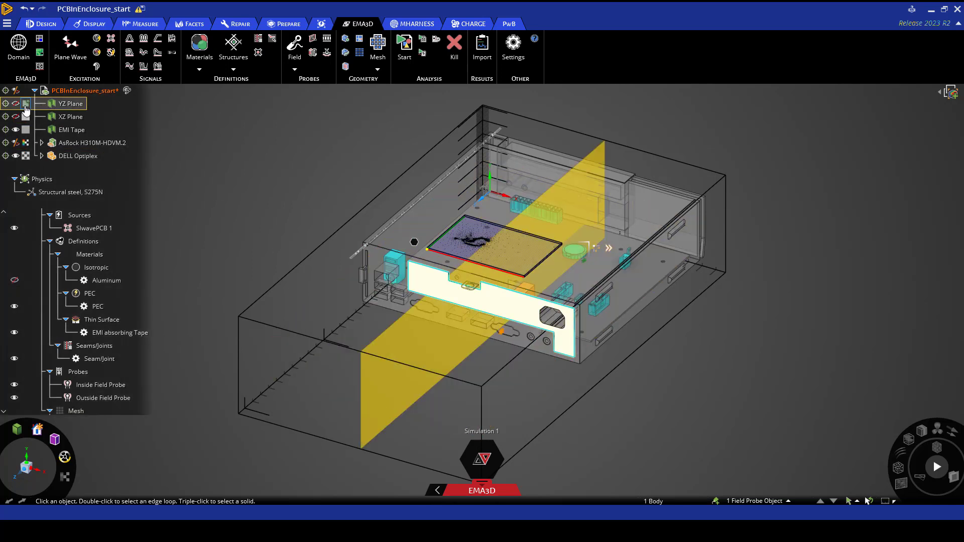
left_click(15, 117)
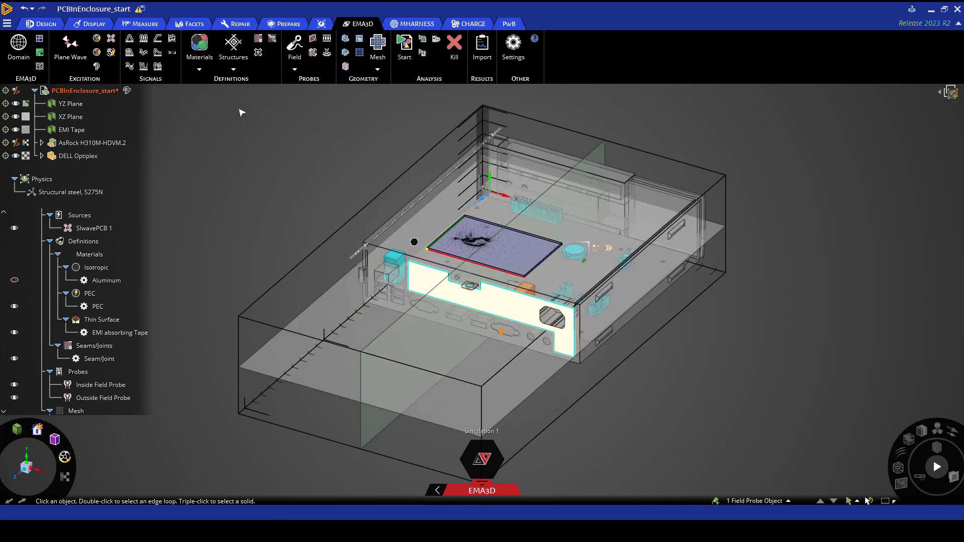
Create an 'XZ Plane' Normal Electric Field surface probe with an unmatched 8.36e-12 s time step.
left_click(327, 52)
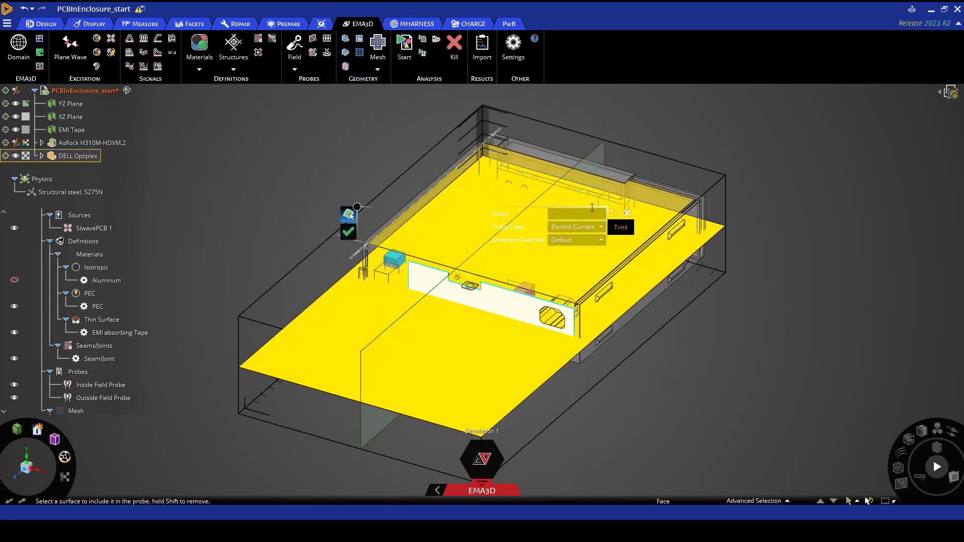
left_click(577, 213)
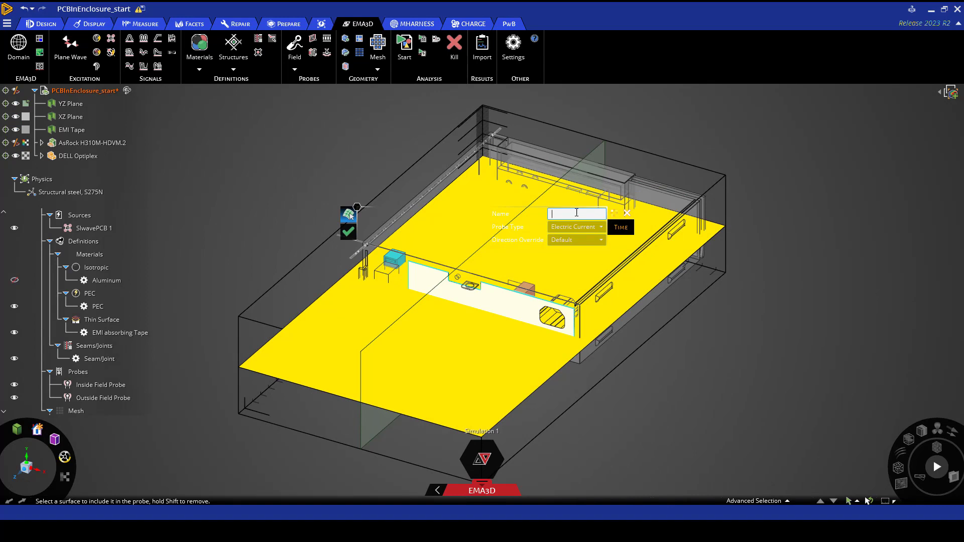
type("XZ Plane")
left_click(577, 227)
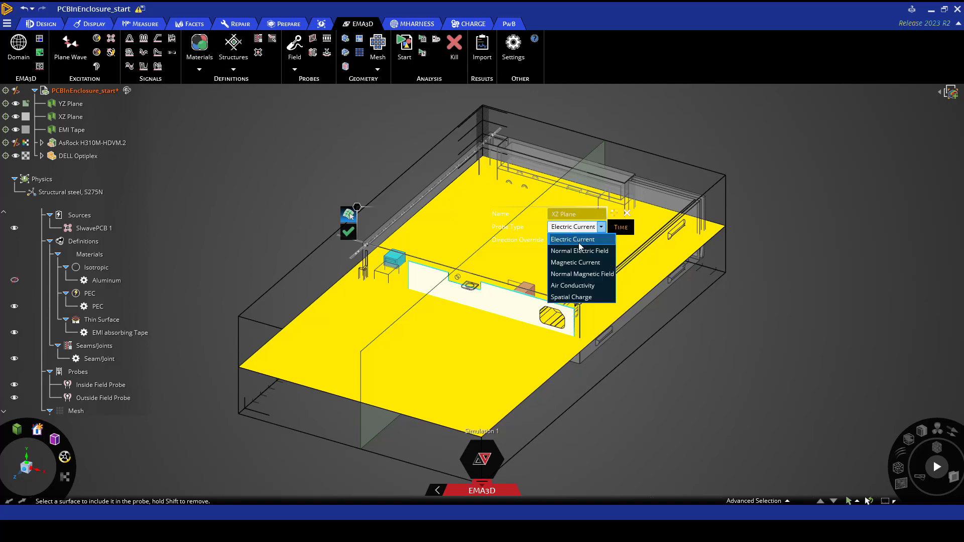
left_click(583, 250)
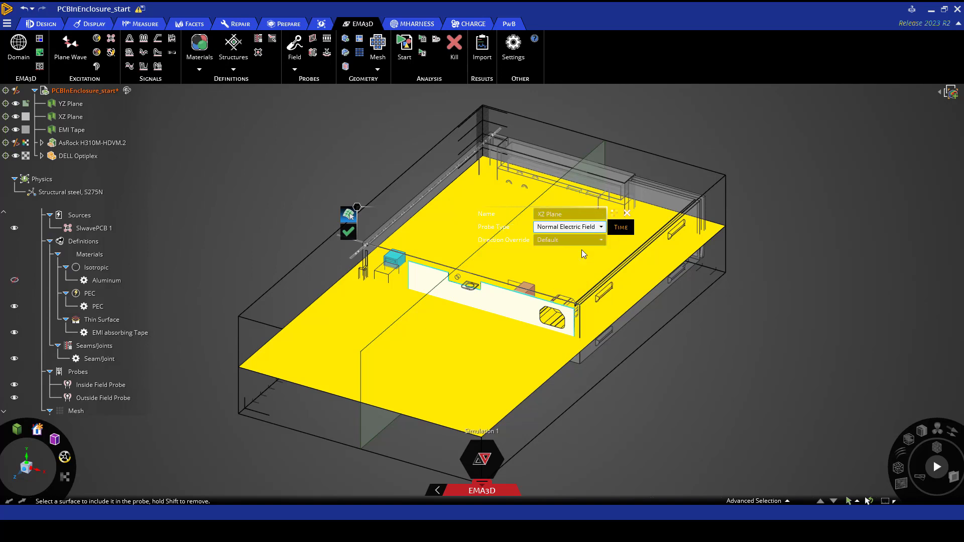
left_click(622, 229)
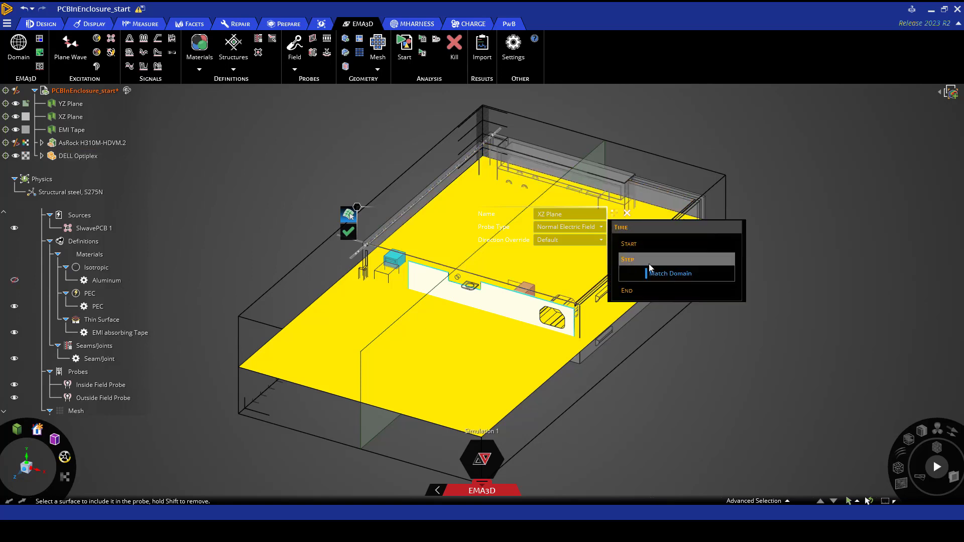
left_click(666, 275)
double_click(671, 285)
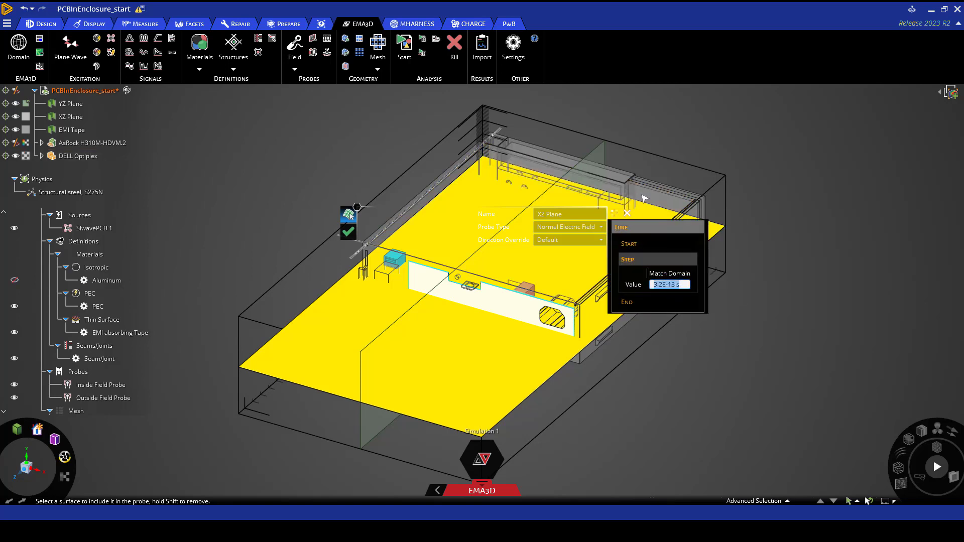
type("8.")
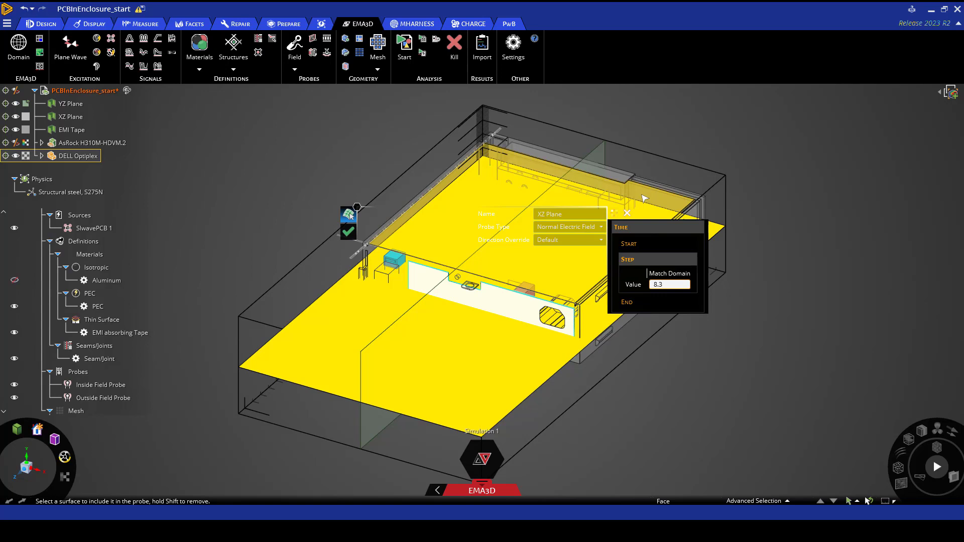
type("36e-12 s")
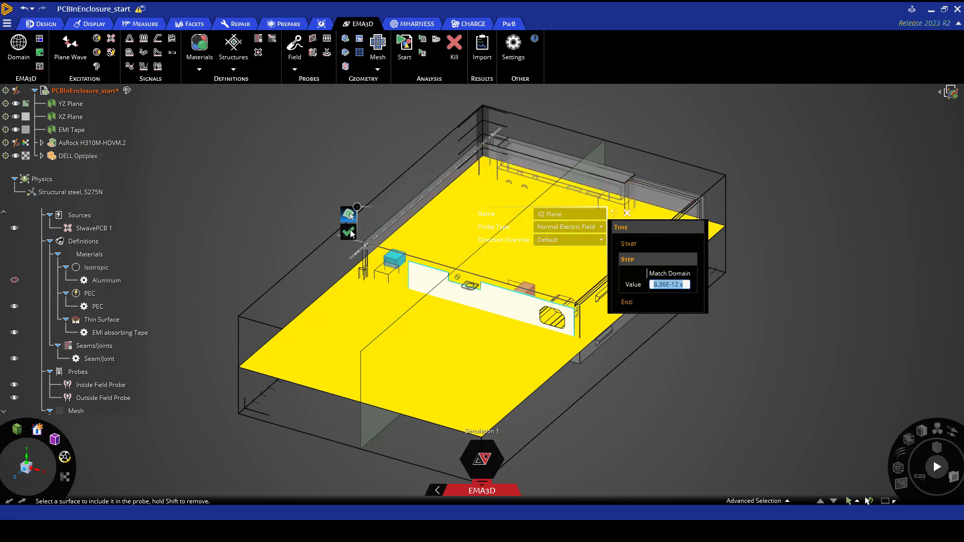
left_click(348, 232)
left_click(327, 40)
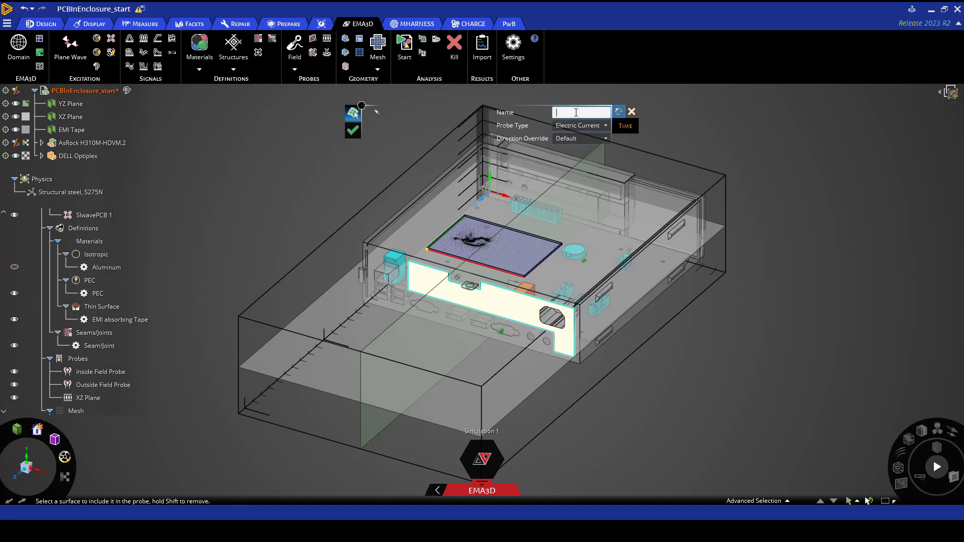
Name the new surface probe 'YZ Plane' and make it record Normal Electric Field.
type("YZ")
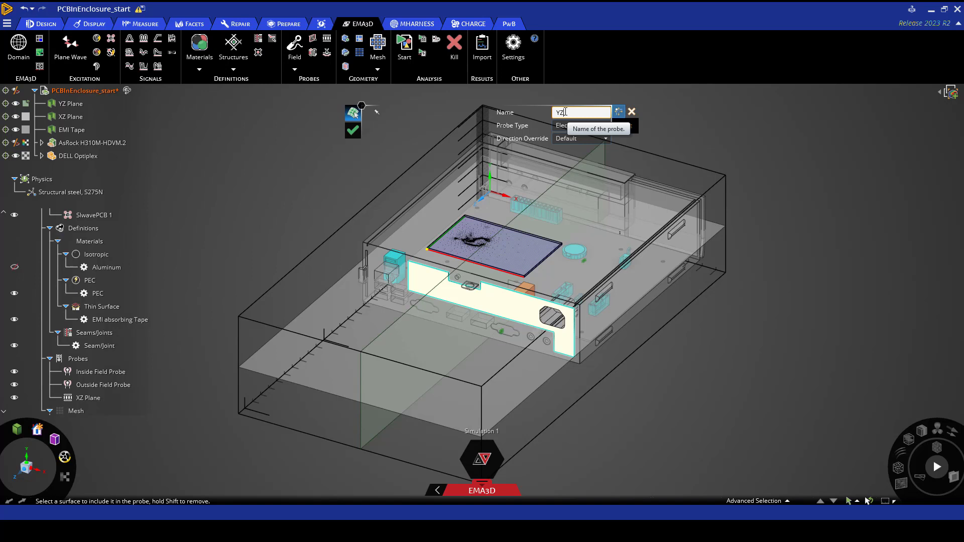
type(" Plane")
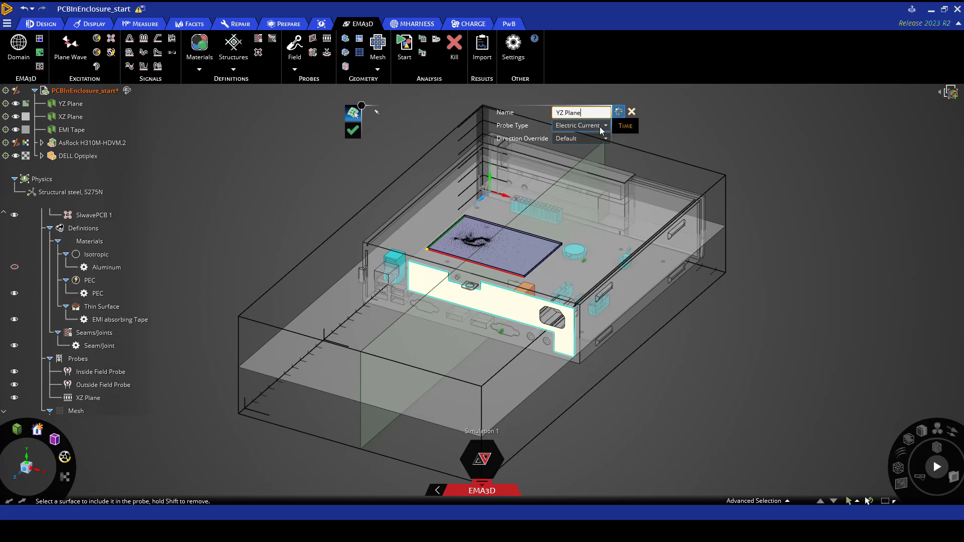
left_click(603, 125)
left_click(603, 149)
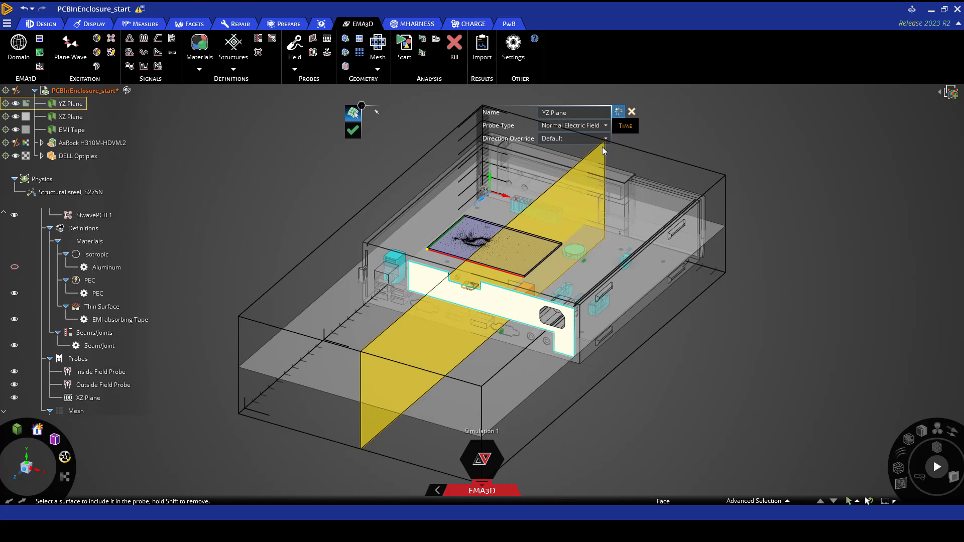
Set a 8.35e-12 s time step without domain matching, assign the YZ plane face, and confirm.
left_click(626, 126)
left_click(632, 158)
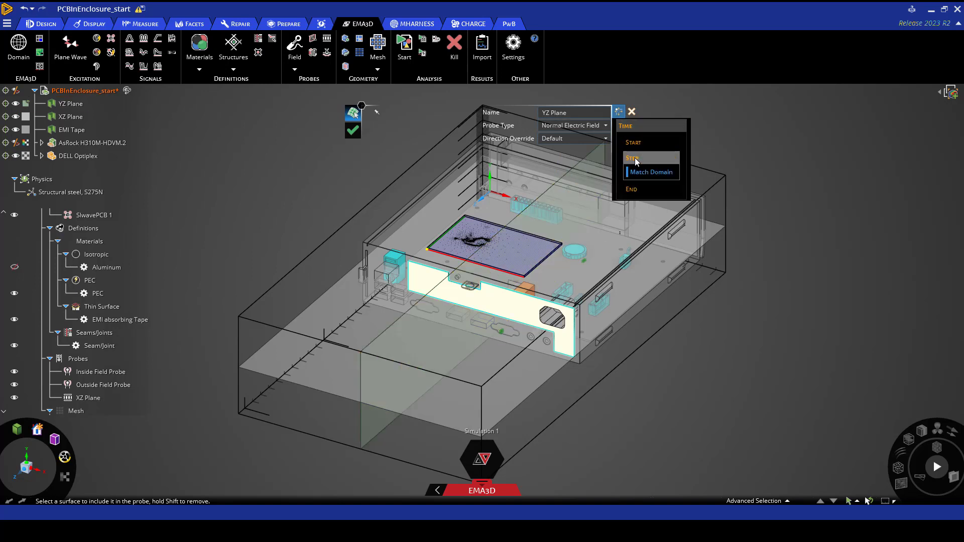
left_click(648, 172)
left_click(669, 183)
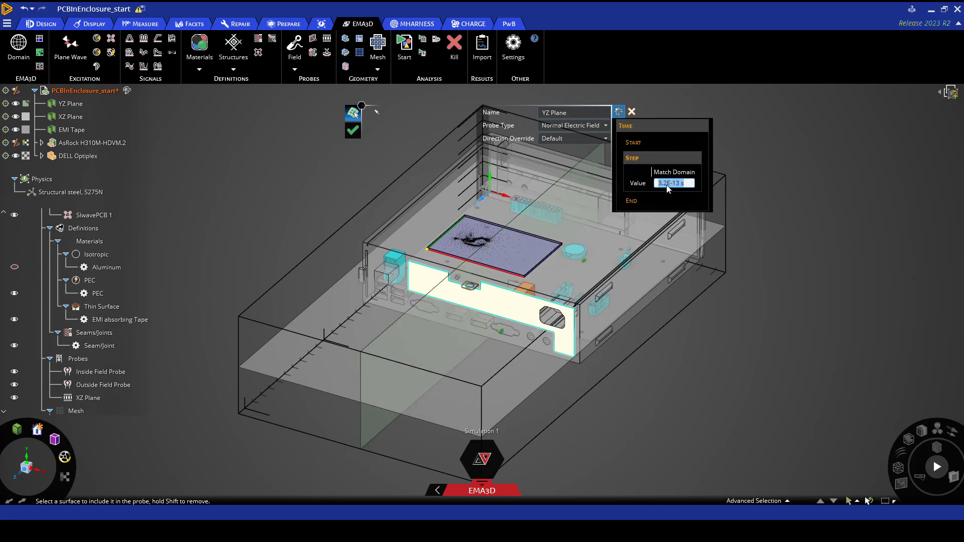
type("8")
type(".3")
type("5e-12")
key("Return")
left_click(415, 330)
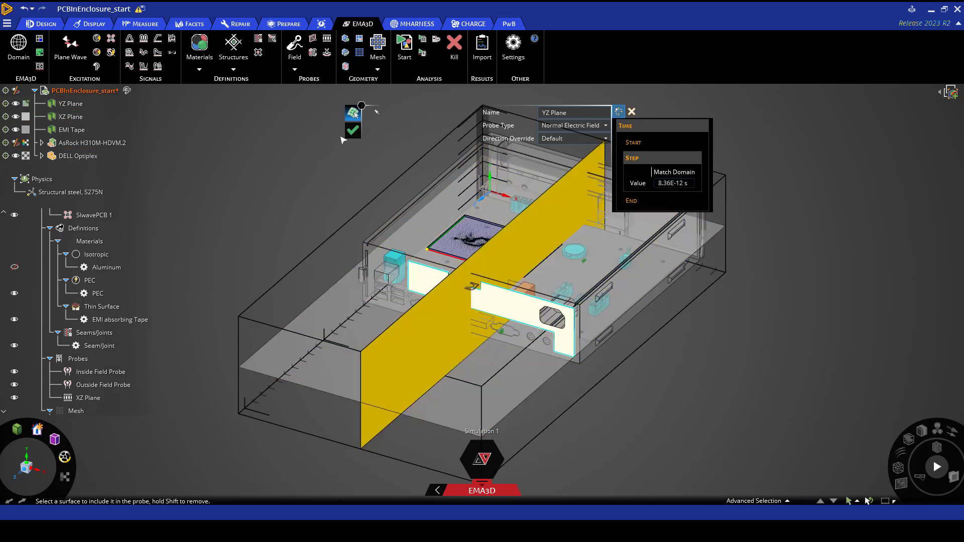
left_click(353, 132)
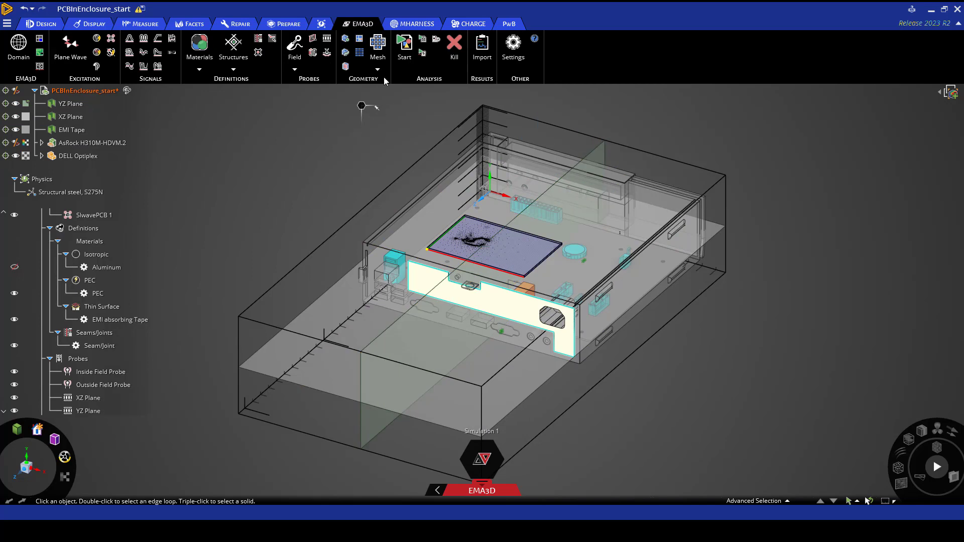
Run the simulation, then compute Inside Field Probe field averages over X, Y and Z.
left_click(410, 64)
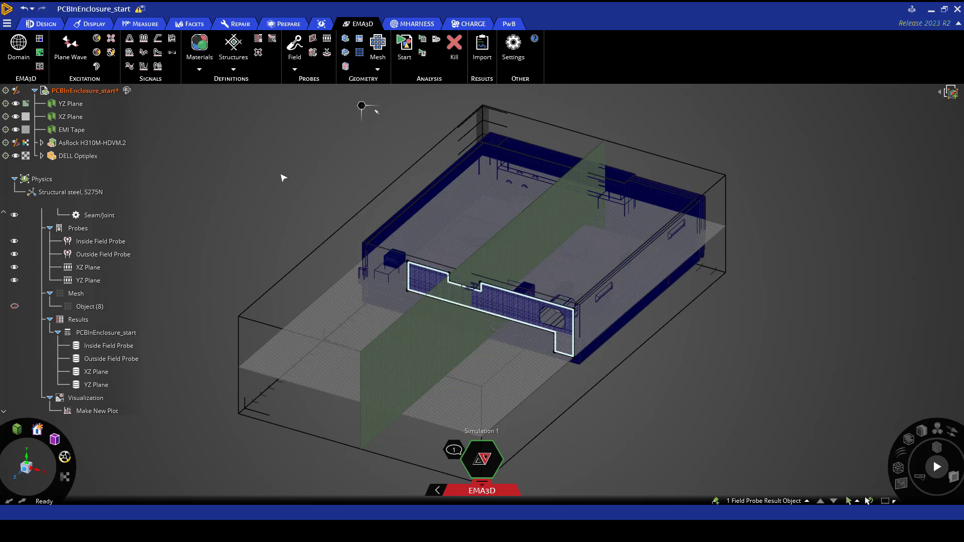
right_click(121, 346)
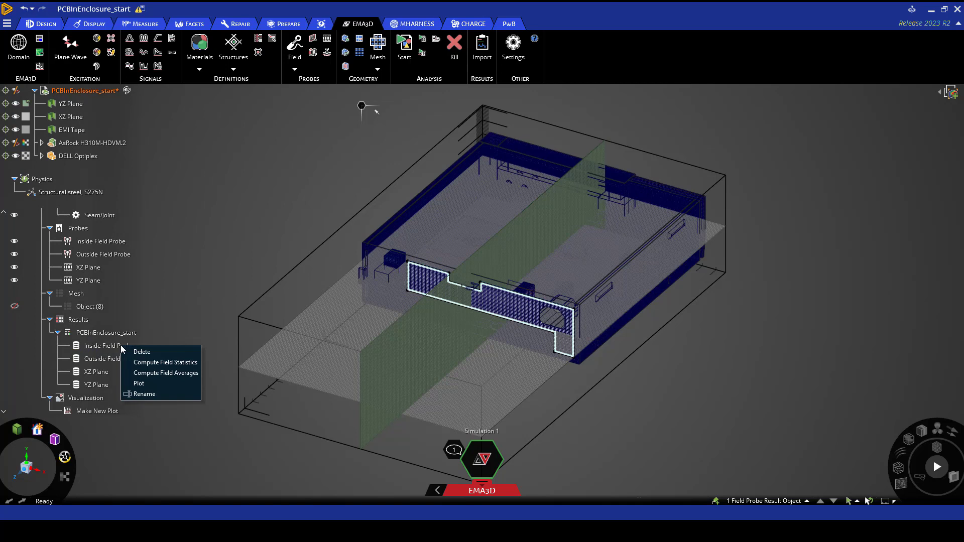
left_click(156, 374)
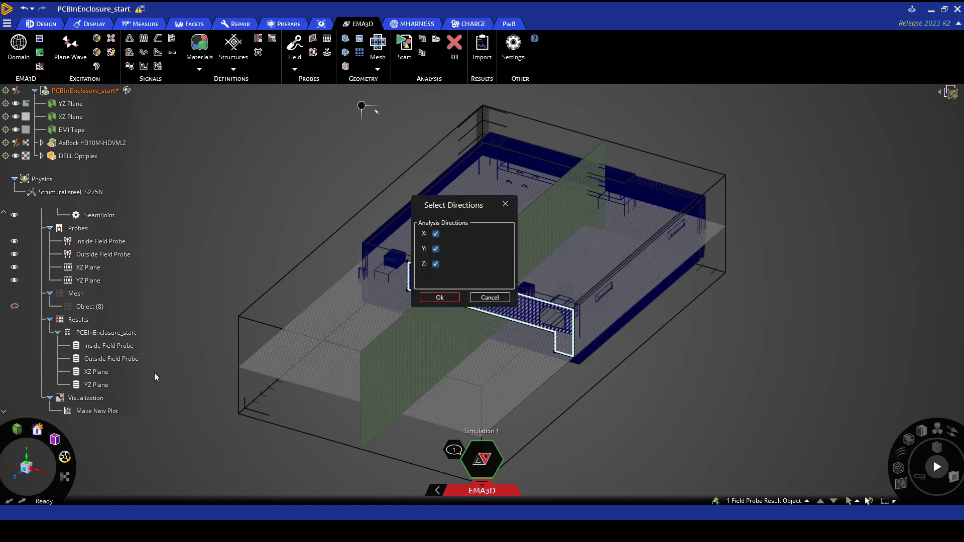
left_click(433, 299)
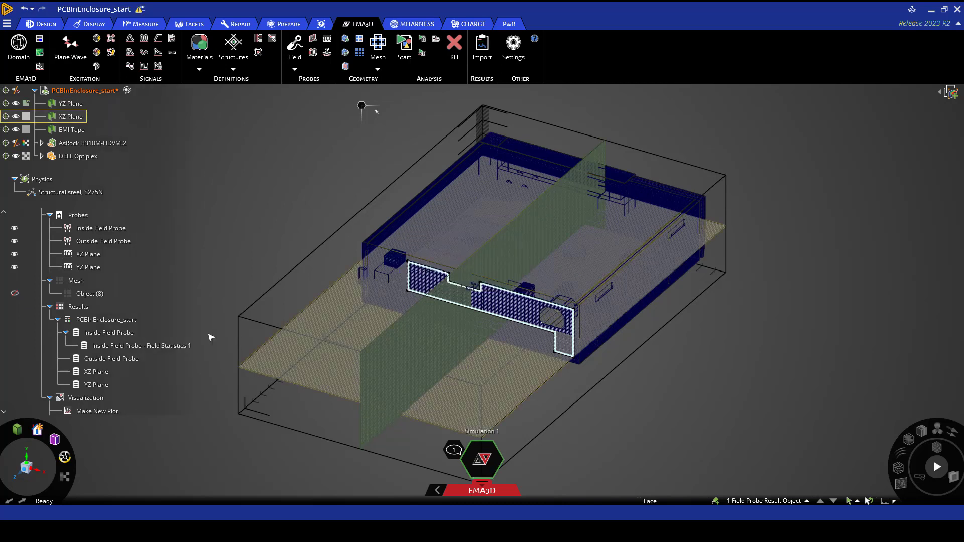
scroll(129, 356, "down", 1)
left_click(141, 359)
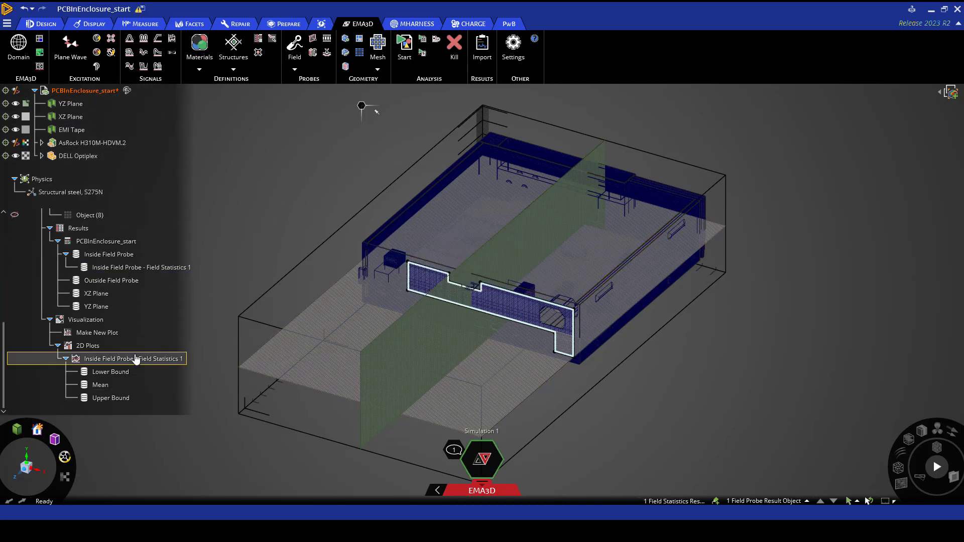
right_click(145, 365)
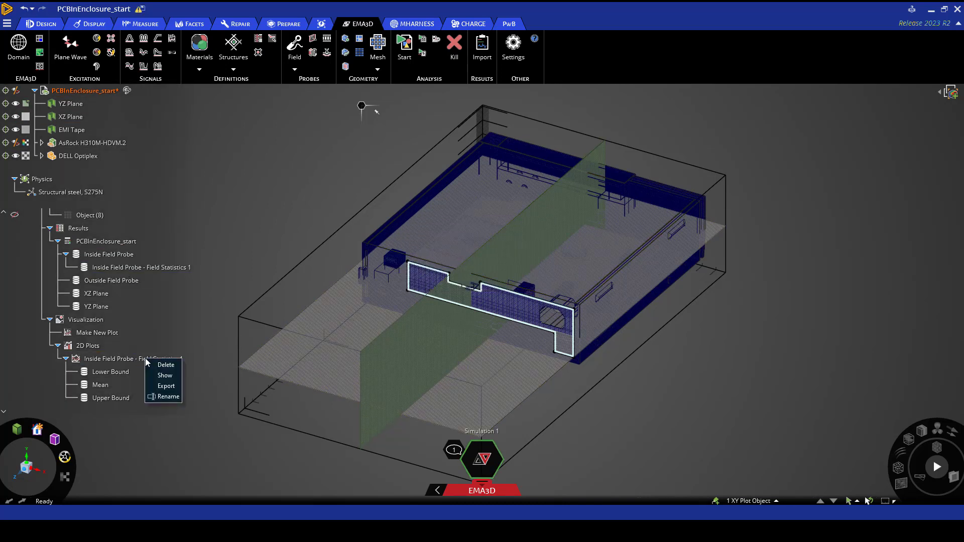
left_click(170, 377)
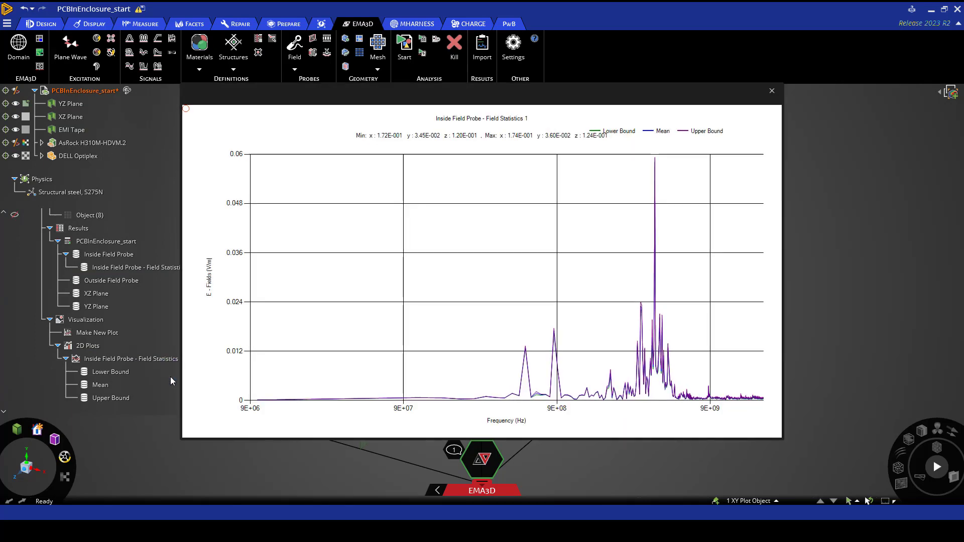
right_click(444, 243)
mouse_move(485, 258)
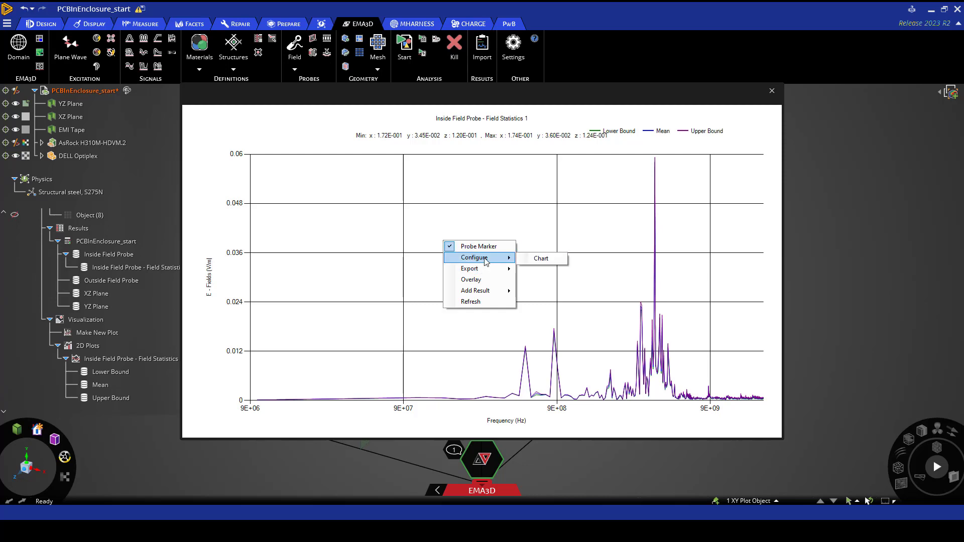
left_click(543, 260)
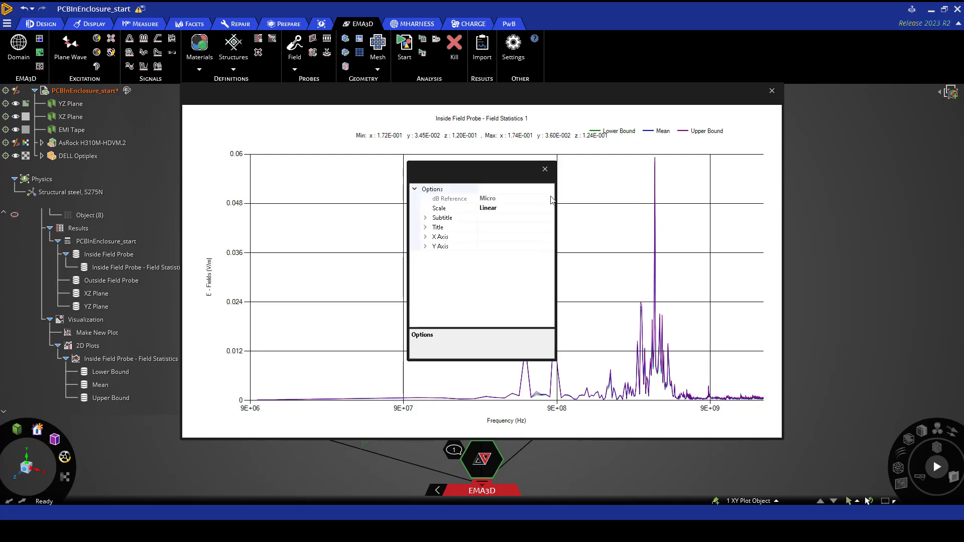
left_click(545, 170)
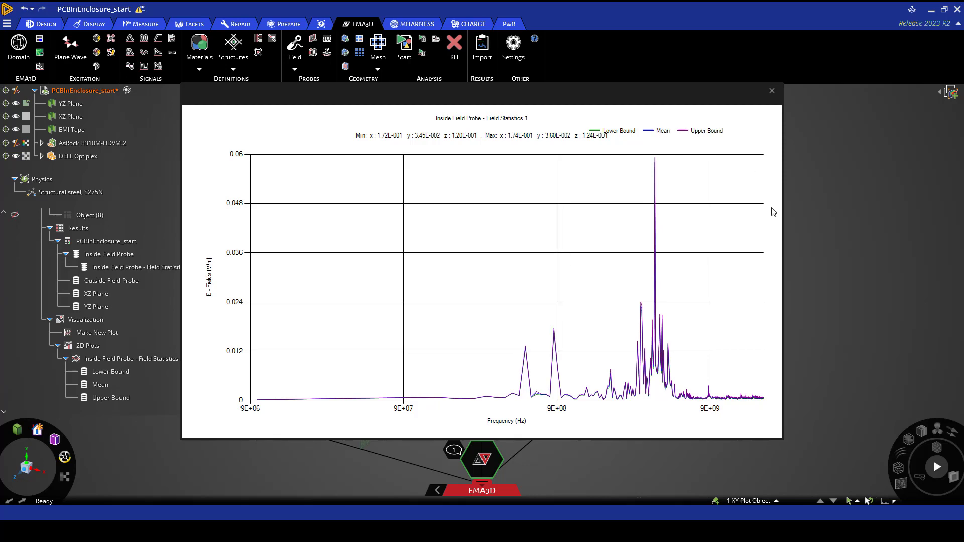
left_click(772, 91)
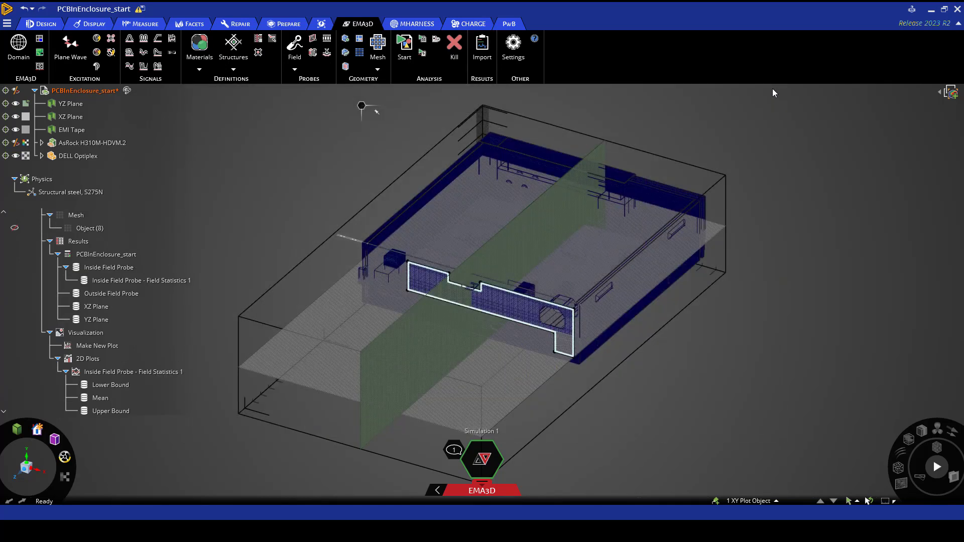
Generate an animation from the YZ Plane result and advance it to frame 1.
left_click(95, 307)
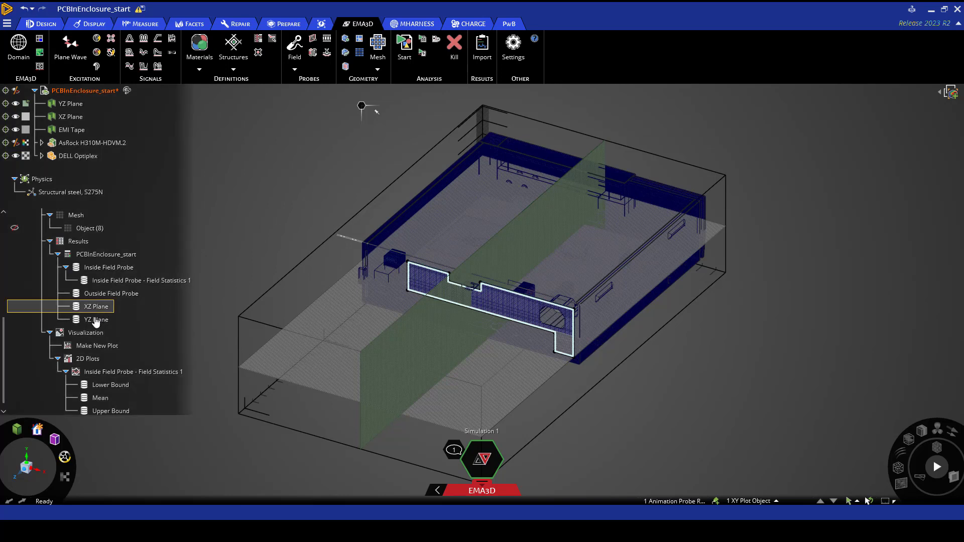
left_click(95, 321)
right_click(95, 326)
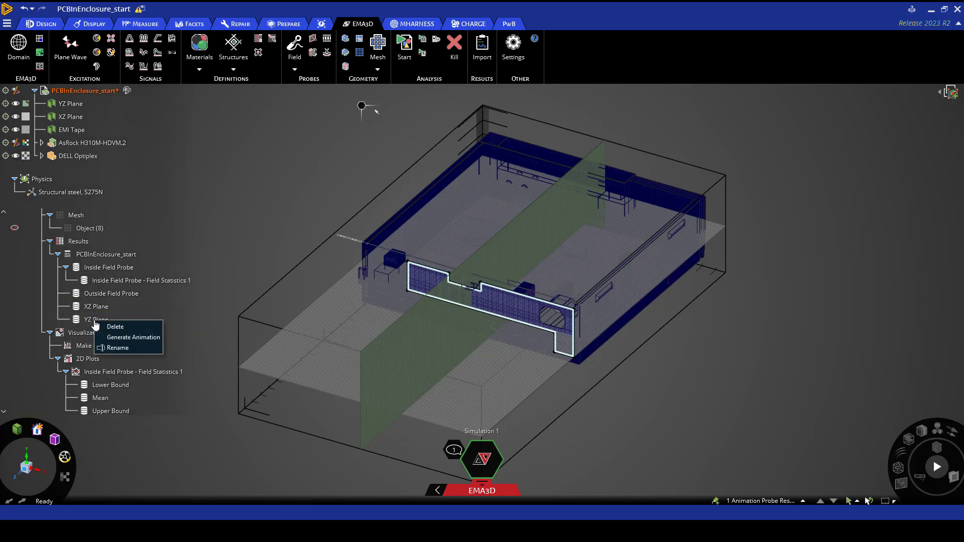
left_click(129, 337)
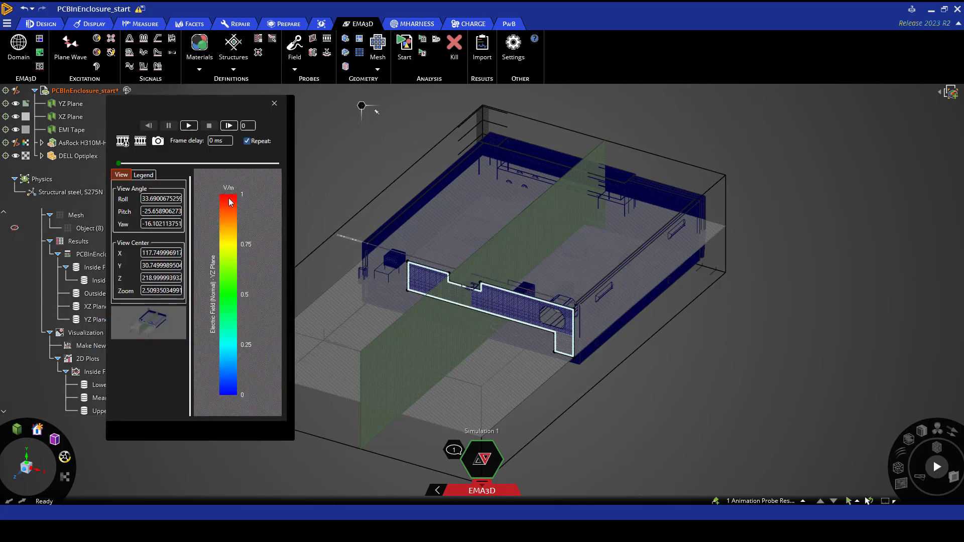
left_click(229, 126)
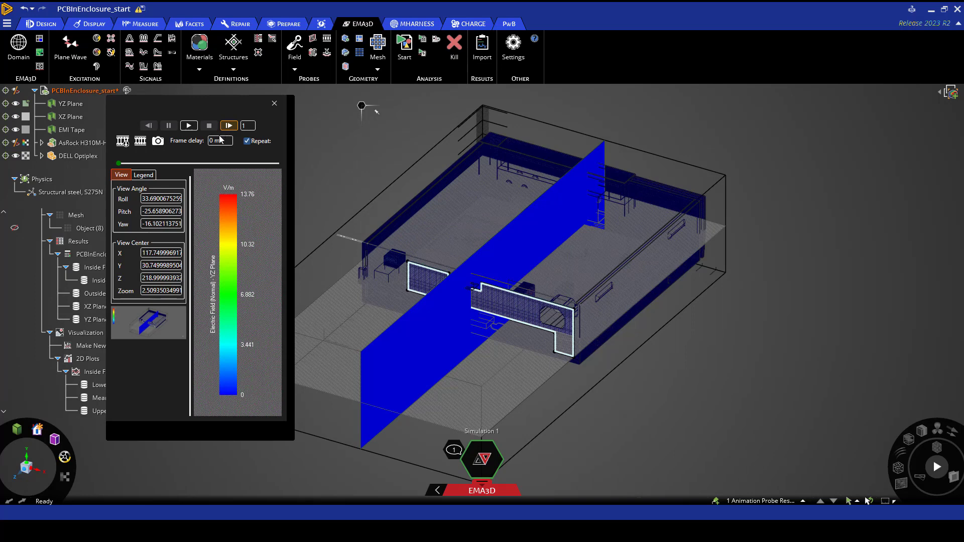
Give the YZ Plane legend a manual 1e-4 to 0.5 V/m range on a logarithmic scale.
left_click(144, 175)
scroll(148, 216, "down", 5)
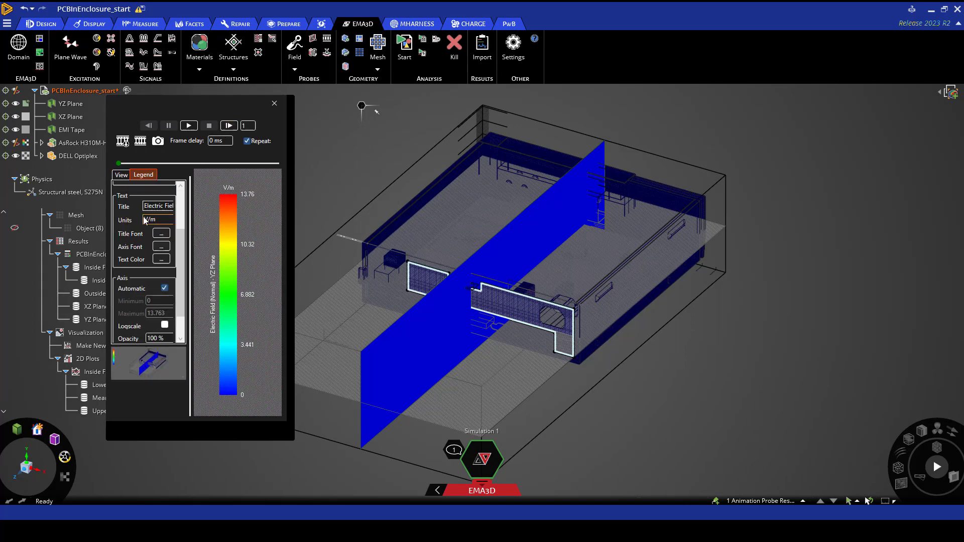
left_click(165, 257)
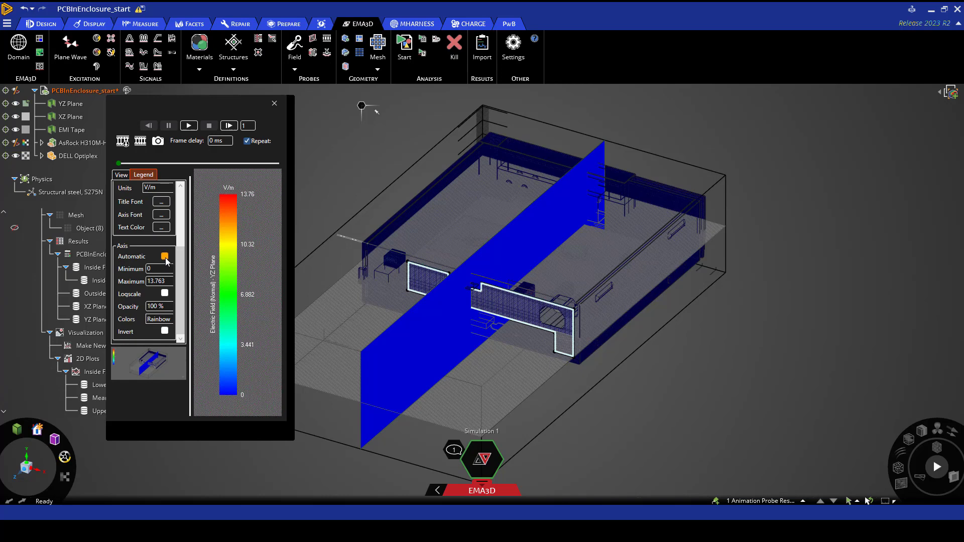
left_click(150, 269)
type("1e-4")
key("Return")
double_click(146, 283)
type("0.5")
key("Return")
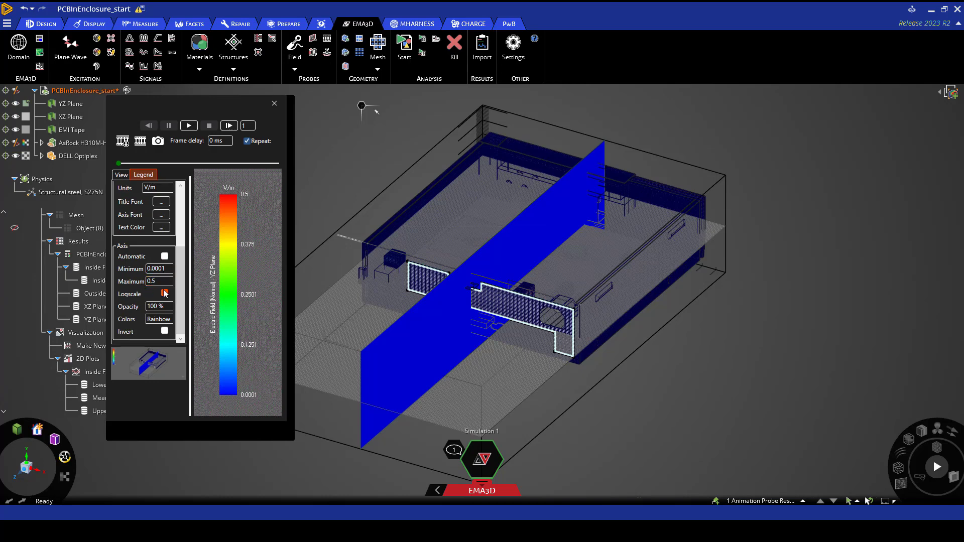
left_click(165, 292)
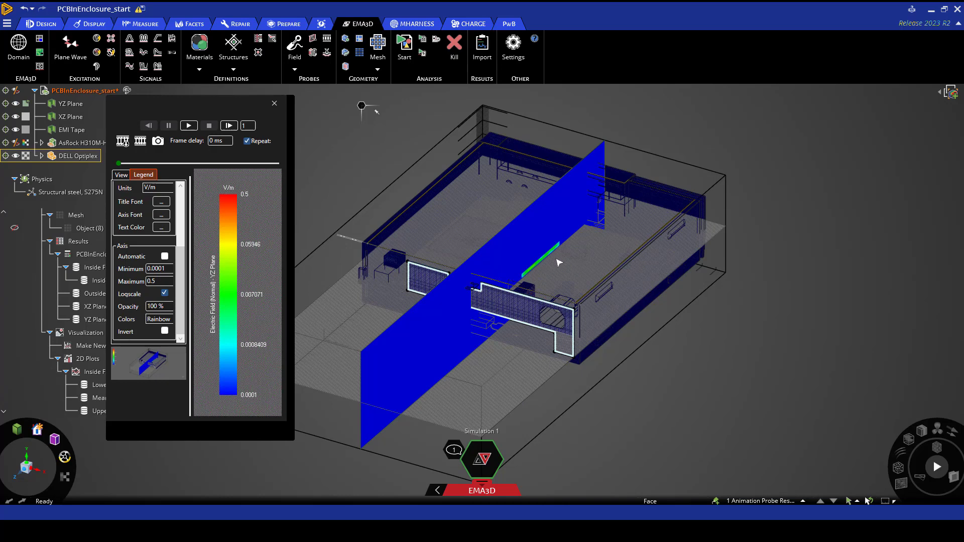
Play the log-scaled YZ Plane animation to reveal field leakage through the enclosure.
left_click(189, 125)
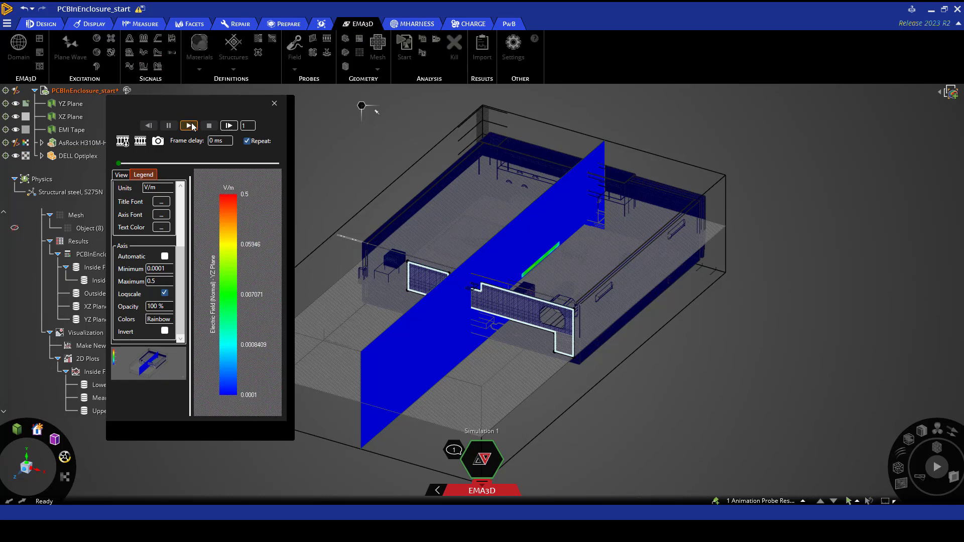